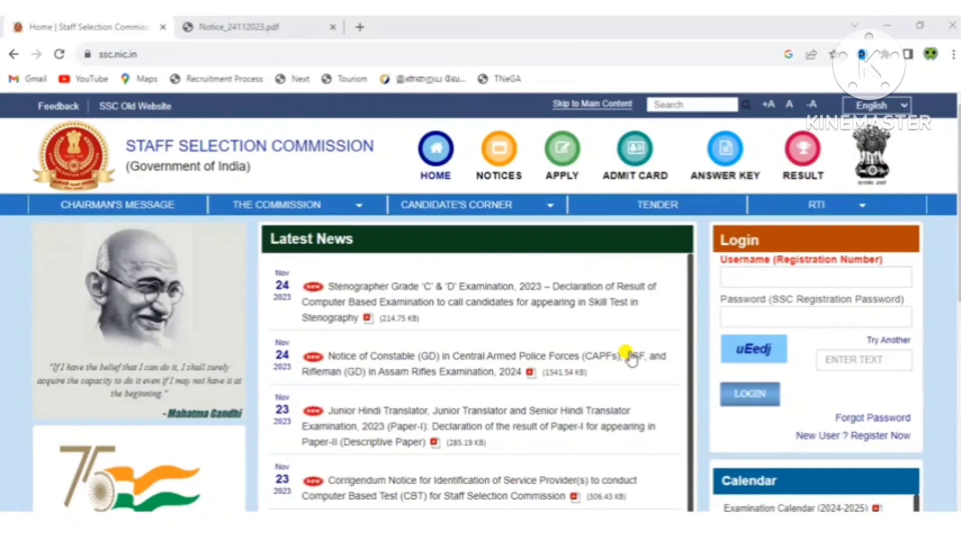
Open the 24-11-2023 Constable (GD) 2024 examination notice and read the application dates, recruitment outline and vacancies table
{"action": "left_click", "coordinate": [632, 360]}
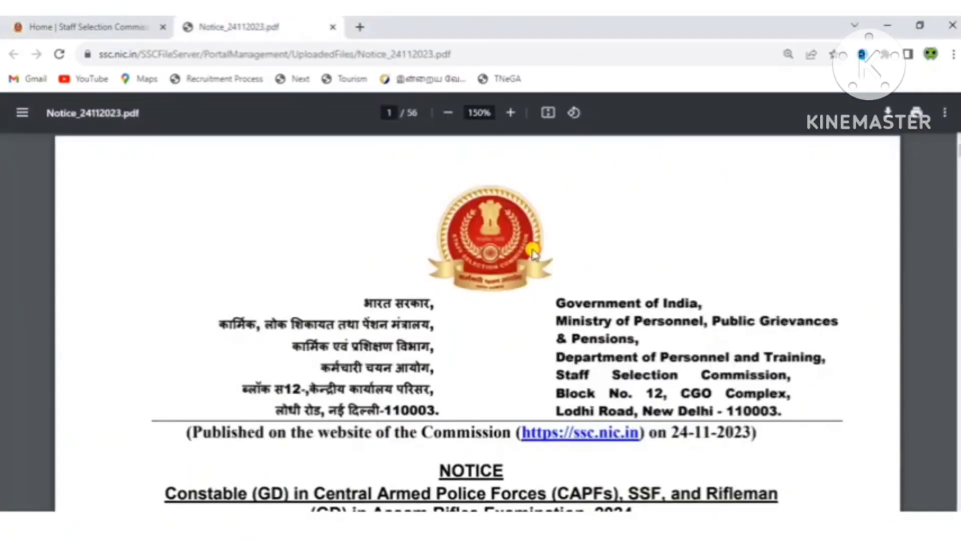
{"action": "scroll", "coordinate": [533, 252], "scroll_direction": "down", "scroll_amount": 3}
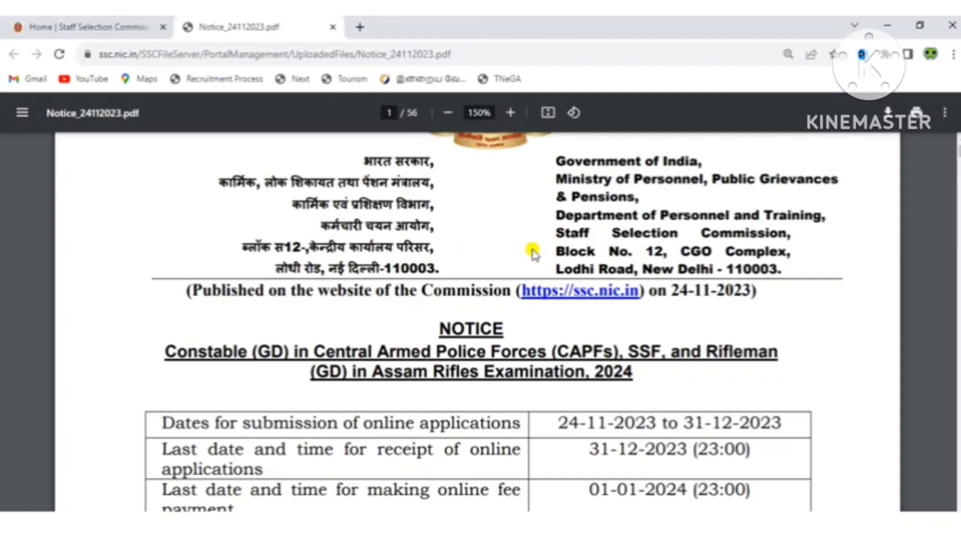
{"action": "scroll", "coordinate": [533, 252], "scroll_direction": "down", "scroll_amount": 1}
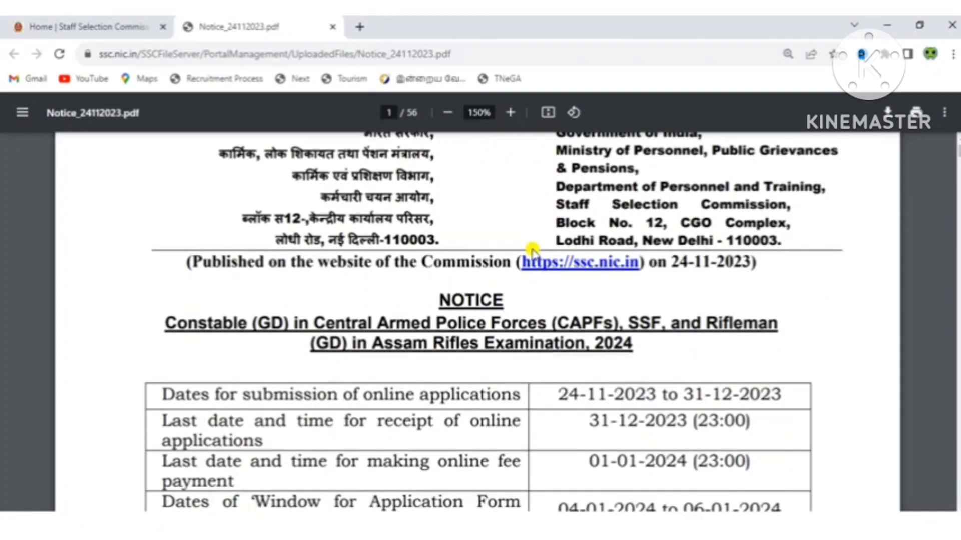
{"action": "scroll", "coordinate": [533, 250], "scroll_direction": "down", "scroll_amount": 8}
{"action": "scroll", "coordinate": [533, 250], "scroll_direction": "down", "scroll_amount": 10}
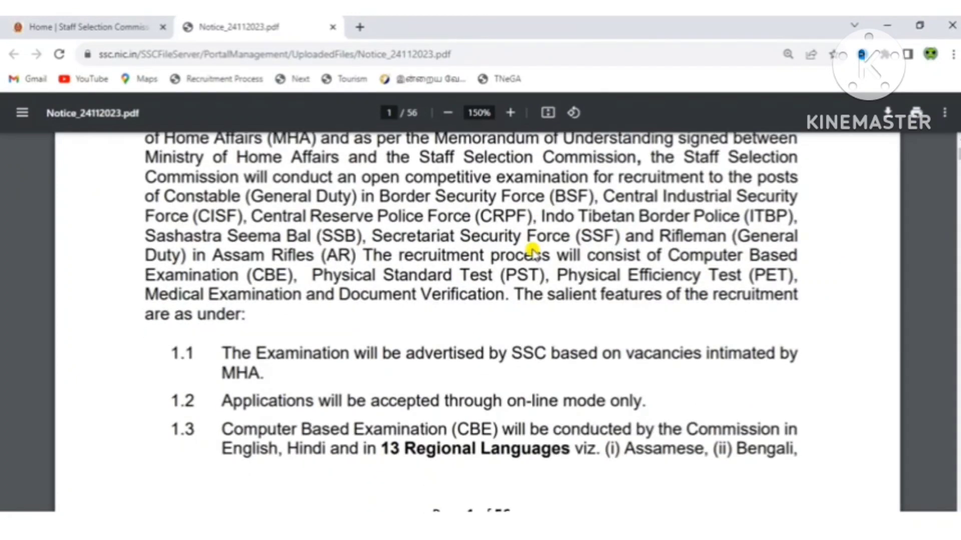
{"action": "scroll", "coordinate": [533, 252], "scroll_direction": "down", "scroll_amount": 20}
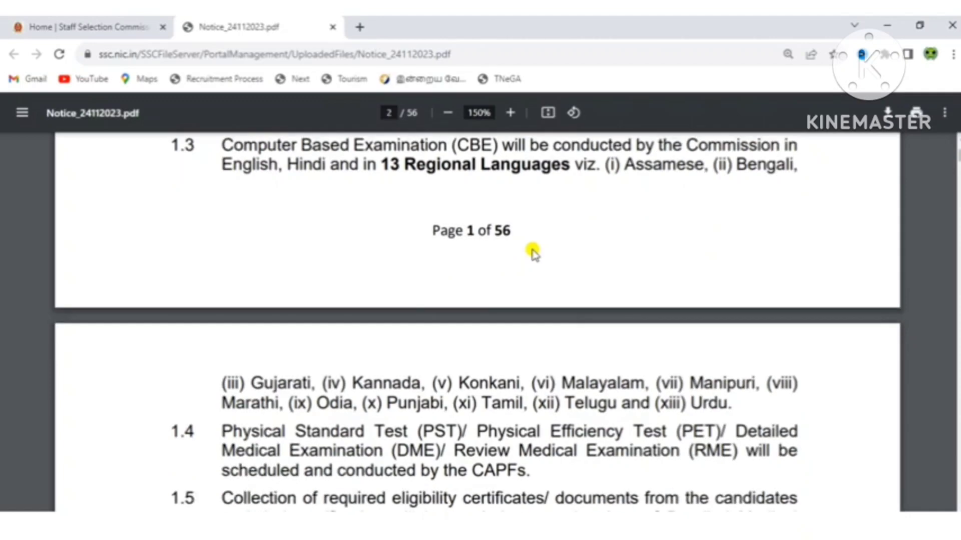
{"action": "scroll", "coordinate": [533, 253], "scroll_direction": "down", "scroll_amount": 10}
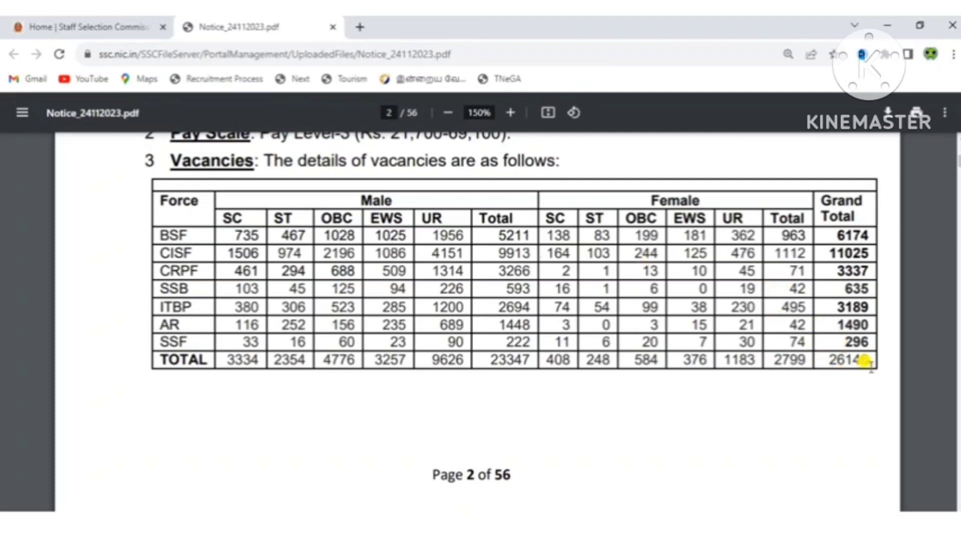
Read through the notice's age relaxation, ex-servicemen, certificate format and educational qualification sections up to page 7
{"action": "scroll", "coordinate": [865, 362], "scroll_direction": "down", "scroll_amount": 1}
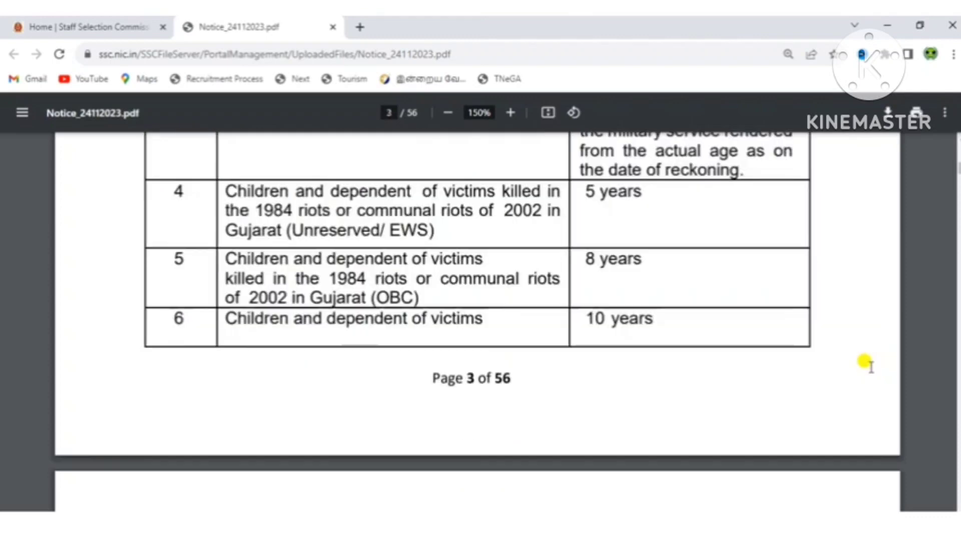
{"action": "scroll", "coordinate": [871, 367], "scroll_direction": "down", "scroll_amount": 2}
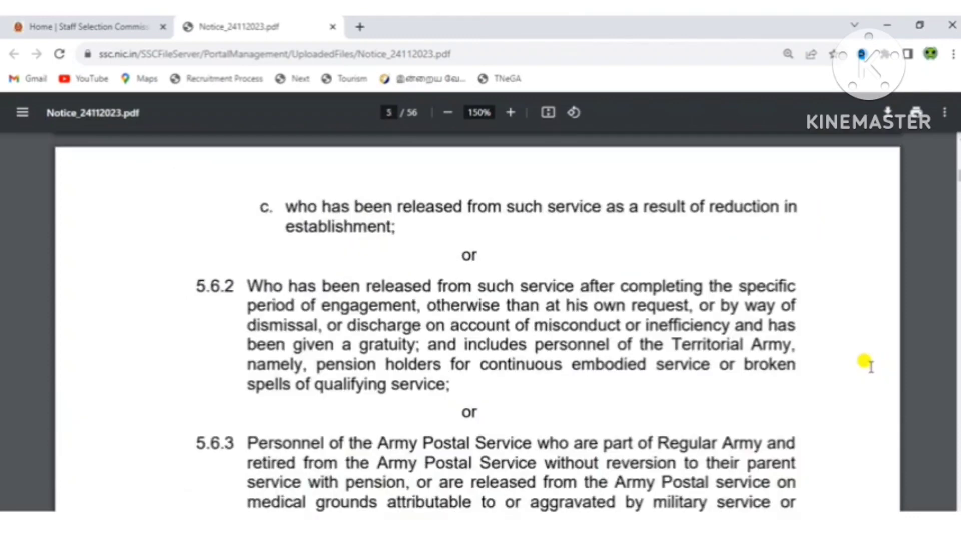
{"action": "scroll", "coordinate": [869, 366], "scroll_direction": "down", "scroll_amount": 2}
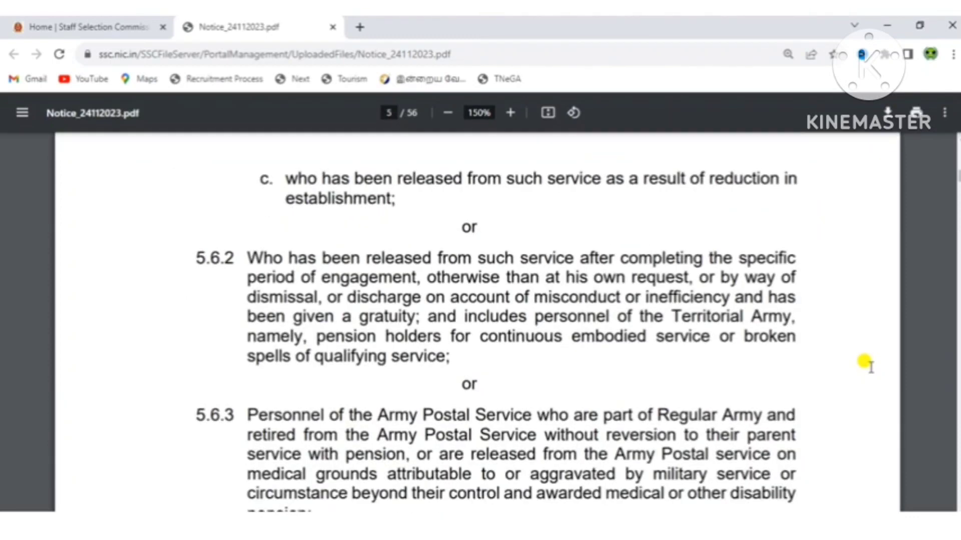
{"action": "scroll", "coordinate": [870, 367], "scroll_direction": "down", "scroll_amount": 10}
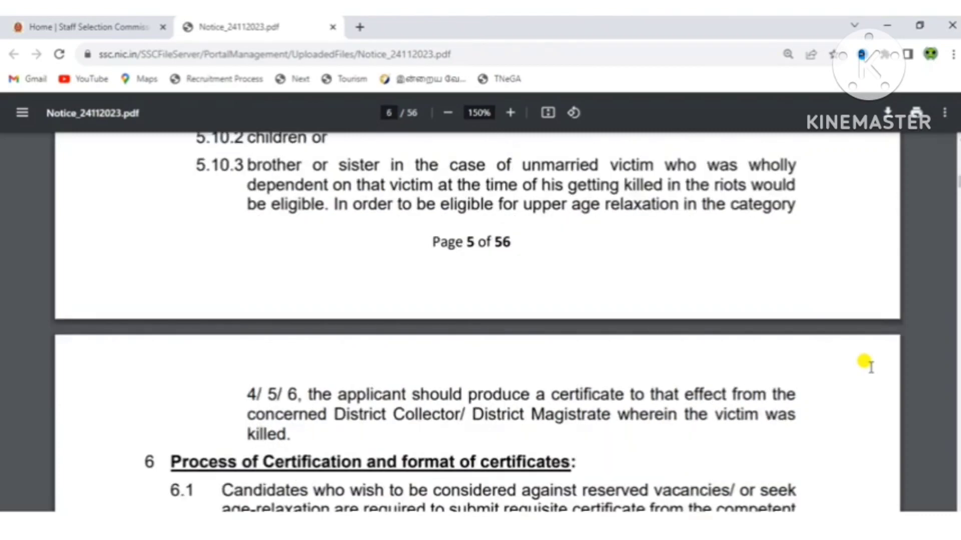
{"action": "scroll", "coordinate": [870, 367], "scroll_direction": "down", "scroll_amount": 20}
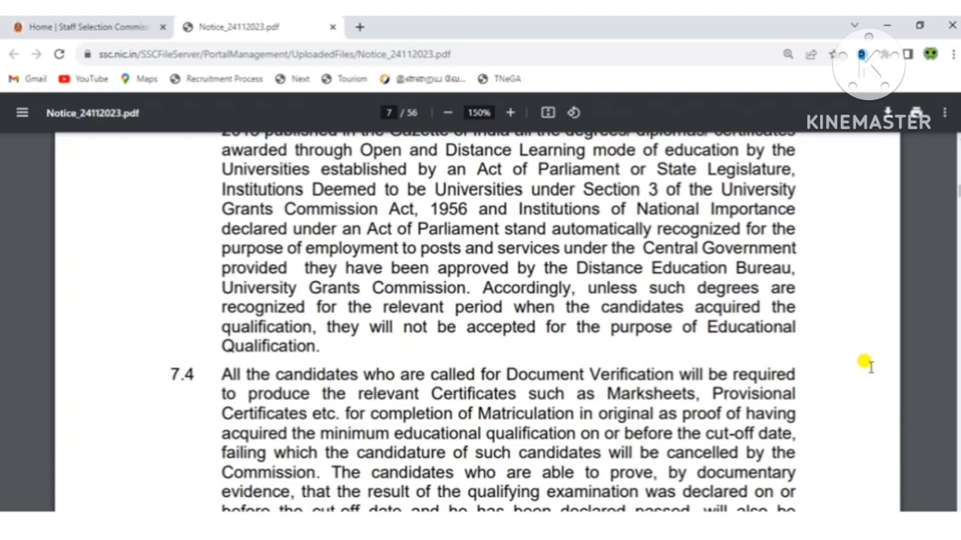
Return to the SSC home page, open the new user registration form and look through its Basic Details fields
{"action": "left_click", "coordinate": [128, 25]}
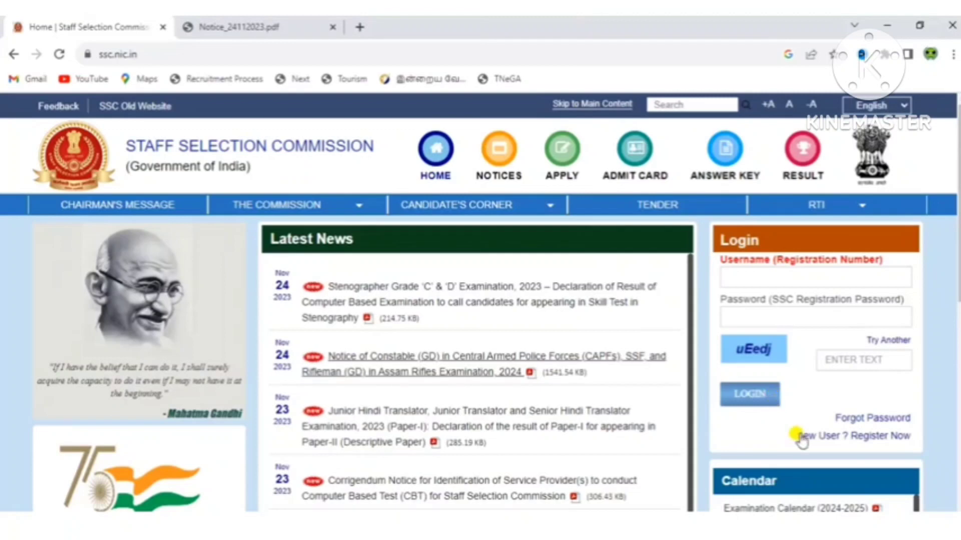
{"action": "left_click", "coordinate": [834, 439]}
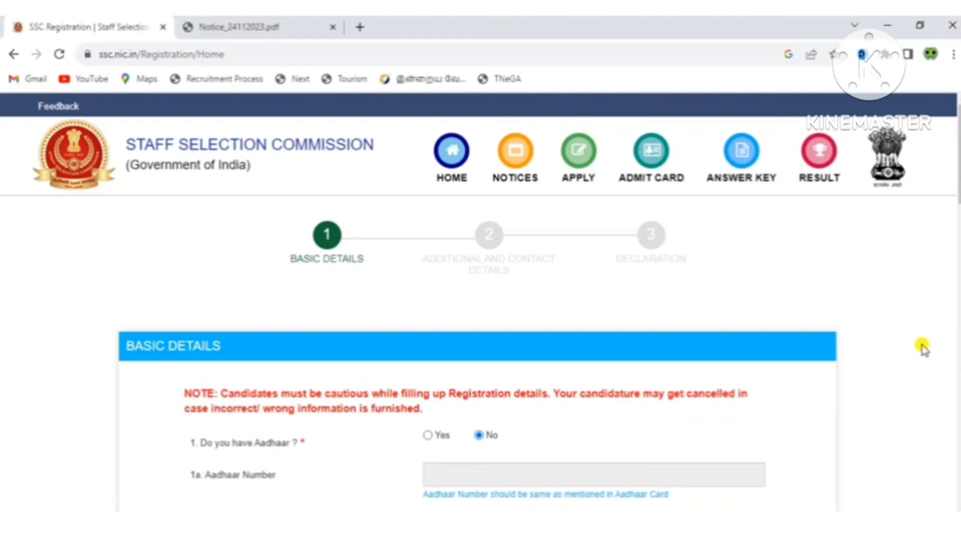
{"action": "scroll", "coordinate": [922, 349], "scroll_direction": "down", "scroll_amount": 20}
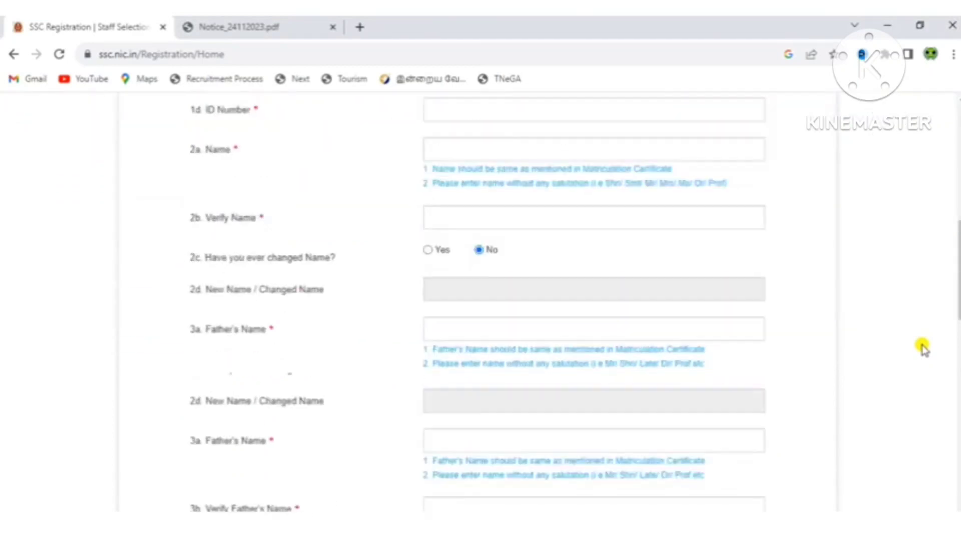
{"action": "scroll", "coordinate": [922, 349], "scroll_direction": "up", "scroll_amount": 20}
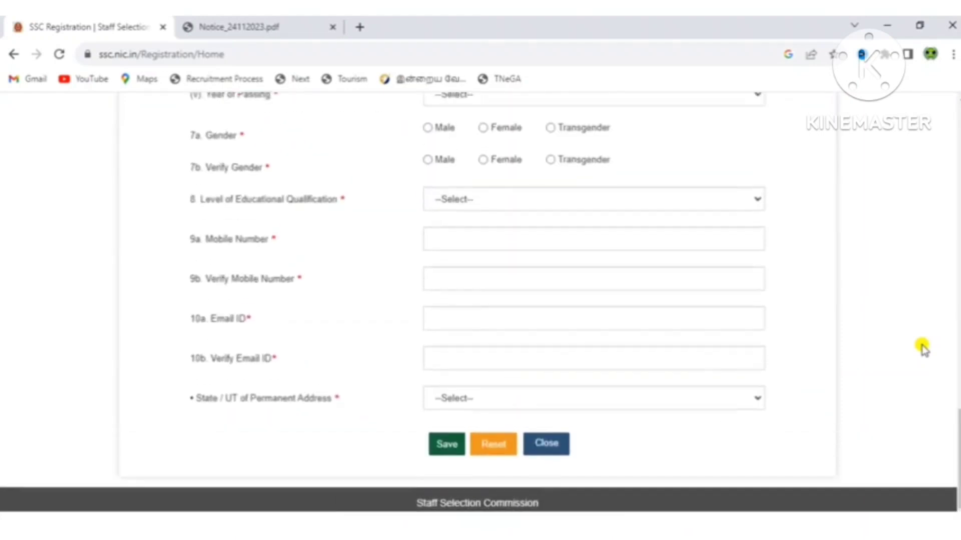
{"action": "scroll", "coordinate": [922, 348], "scroll_direction": "up", "scroll_amount": 5}
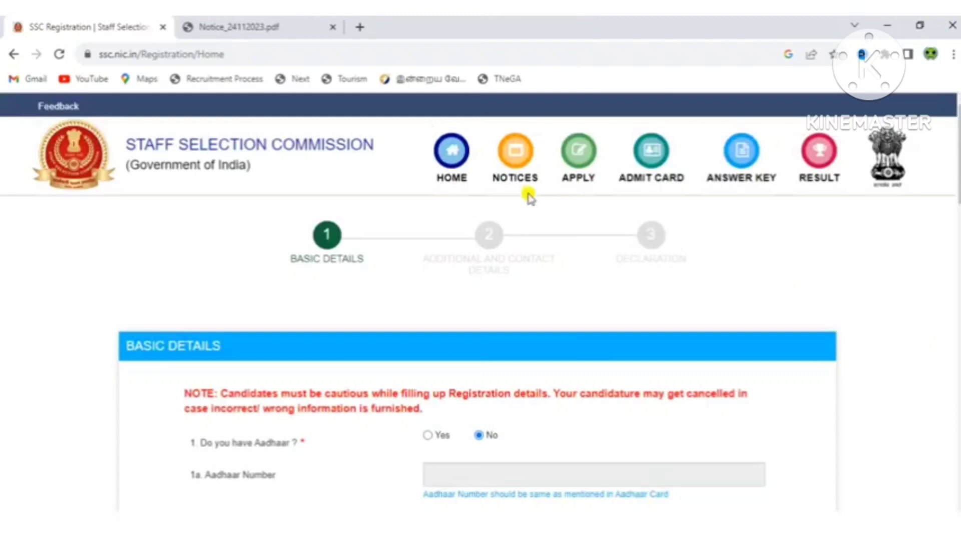
Return to the SSC home page and go to the login form's registration number and password fields
{"action": "left_click", "coordinate": [464, 183]}
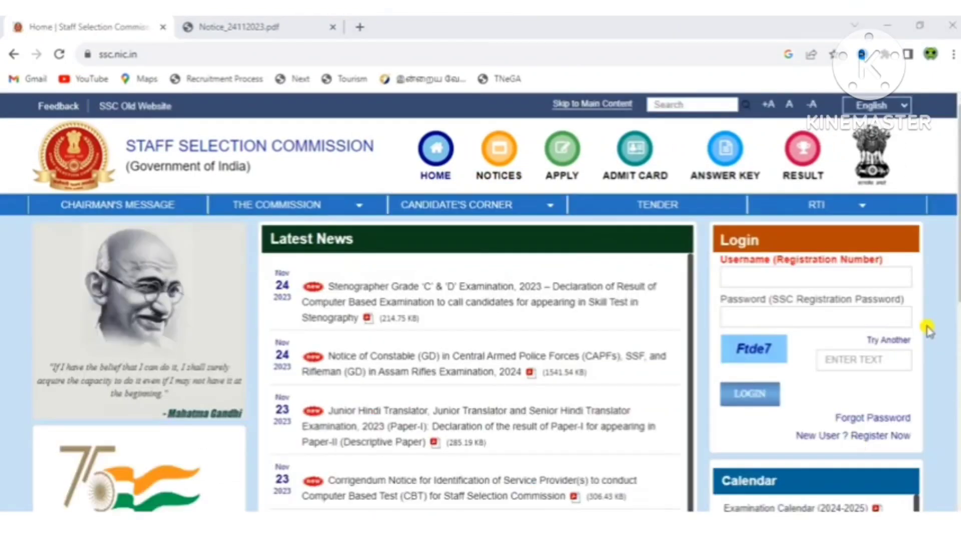
{"action": "left_click", "coordinate": [851, 280]}
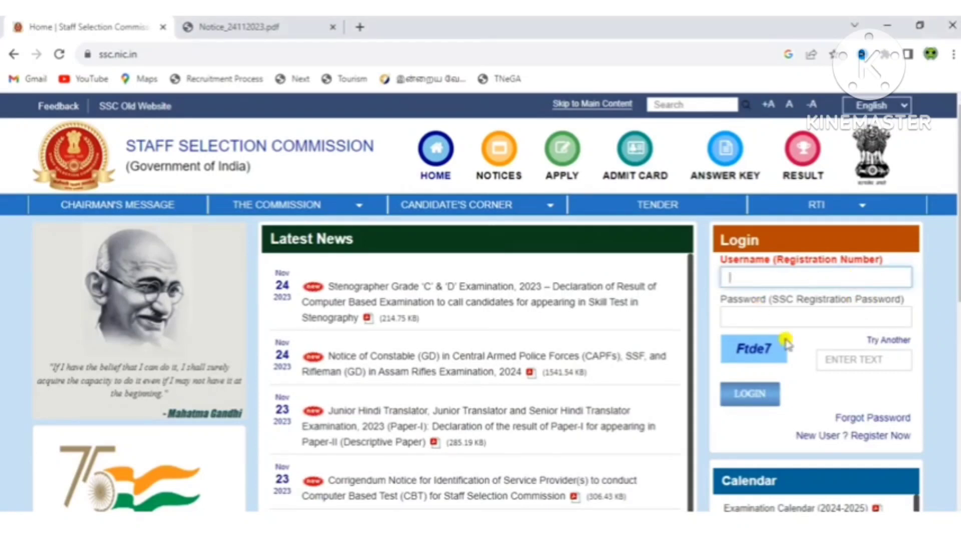
{"action": "left_click", "coordinate": [789, 315]}
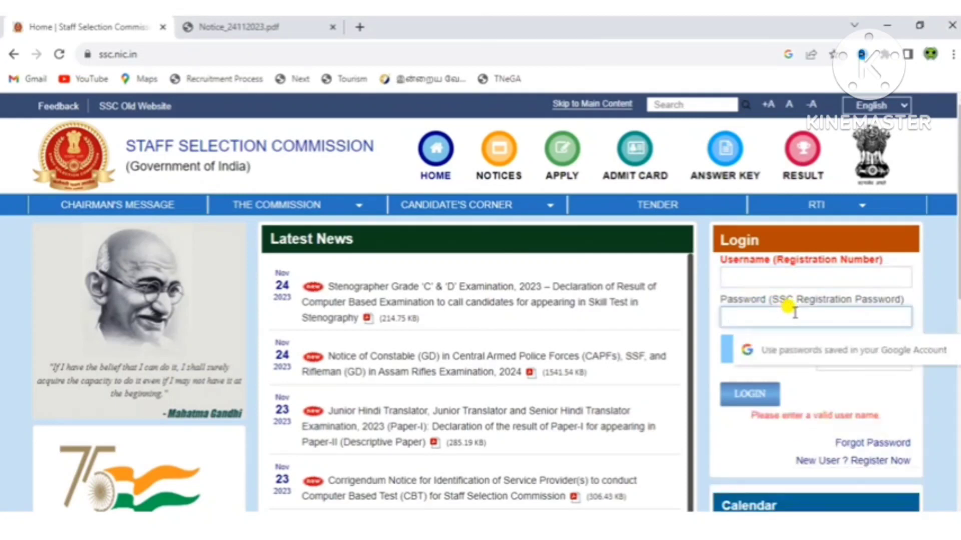
{"action": "left_click", "coordinate": [942, 410]}
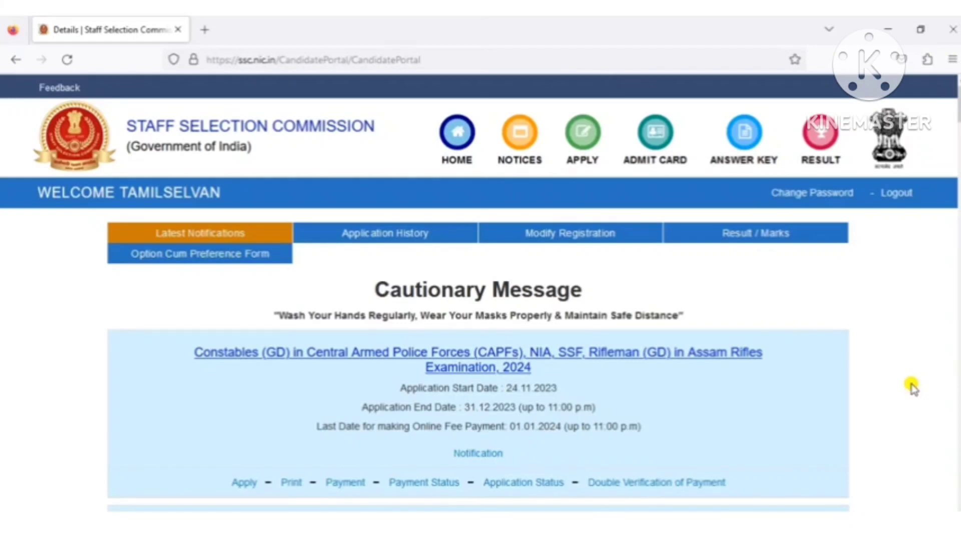
Open the application form for the Constables (GD) in CAPFs, NIA, SSF, Rifleman (GD) in Assam Rifles Examination, 2024
{"action": "scroll", "coordinate": [910, 387], "scroll_direction": "down", "scroll_amount": 3}
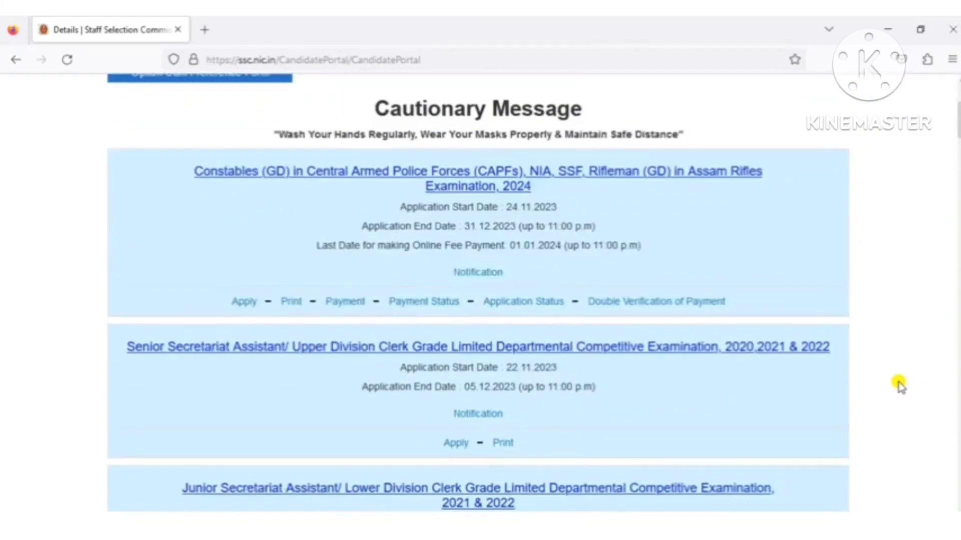
{"action": "left_click", "coordinate": [244, 304]}
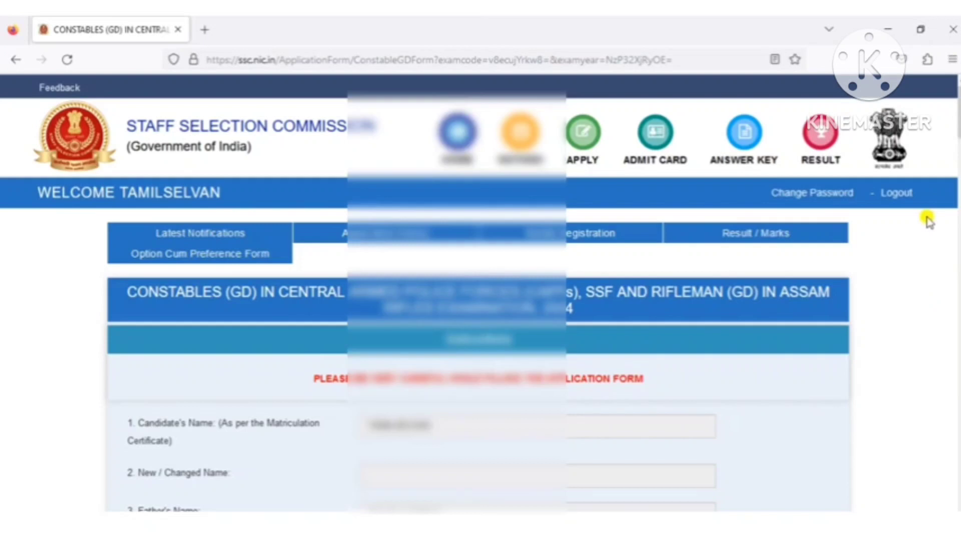
Go through the prefilled candidate details and answer No to question 14.1 on being an ex-serviceman or serving in the Armed Forces
{"action": "scroll", "coordinate": [927, 219], "scroll_direction": "down", "scroll_amount": 1}
{"action": "scroll", "coordinate": [927, 220], "scroll_direction": "down", "scroll_amount": 6}
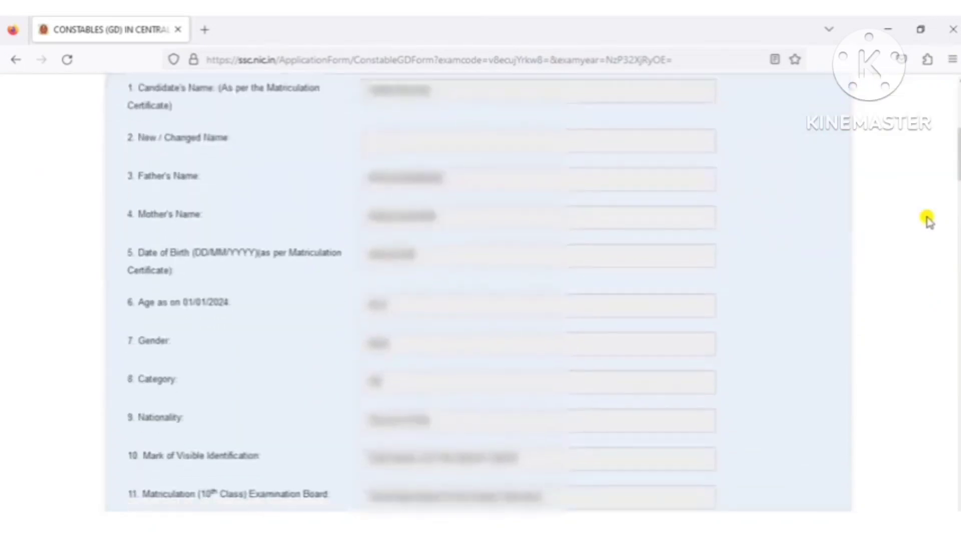
{"action": "scroll", "coordinate": [927, 220], "scroll_direction": "down", "scroll_amount": 13}
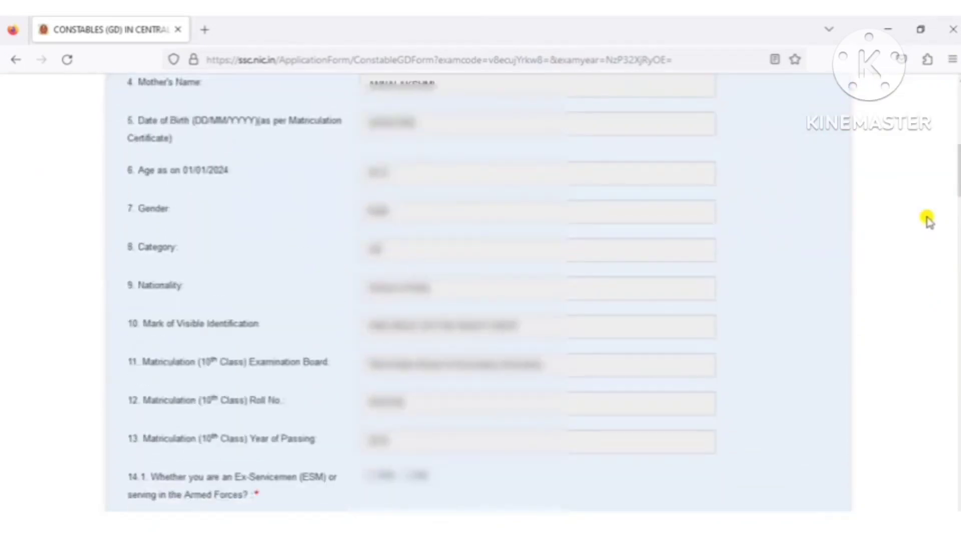
{"action": "scroll", "coordinate": [927, 220], "scroll_direction": "up", "scroll_amount": 2}
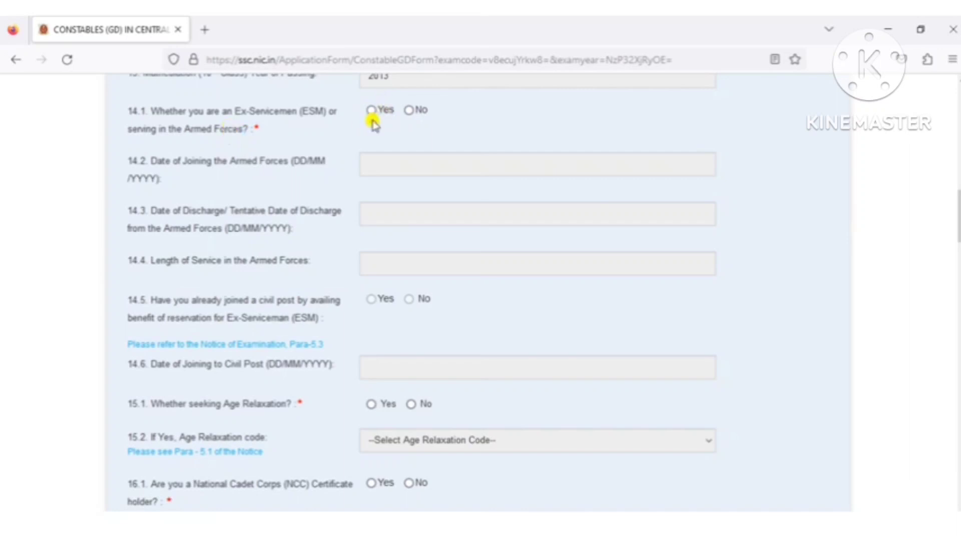
{"action": "left_click", "coordinate": [410, 110]}
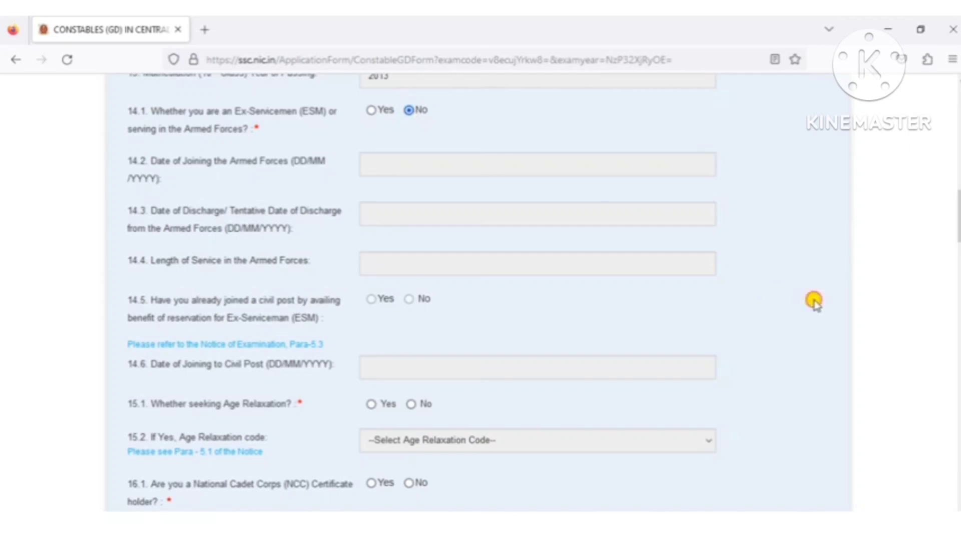
Check the certificate types offered to NCC certificate holders, and set the answer to question 16.1 to No
{"action": "scroll", "coordinate": [814, 303], "scroll_direction": "down", "scroll_amount": 1}
{"action": "scroll", "coordinate": [814, 303], "scroll_direction": "down", "scroll_amount": 5}
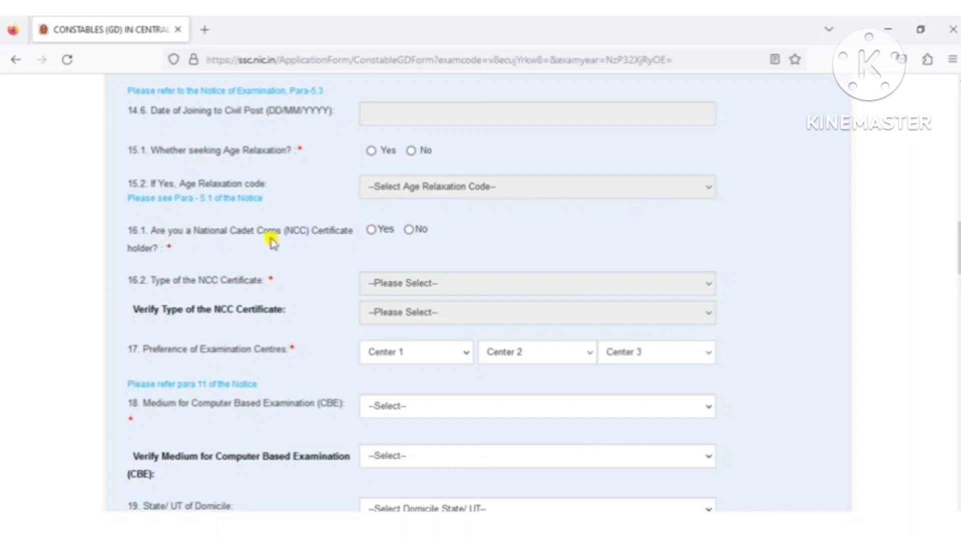
{"action": "left_click", "coordinate": [371, 229]}
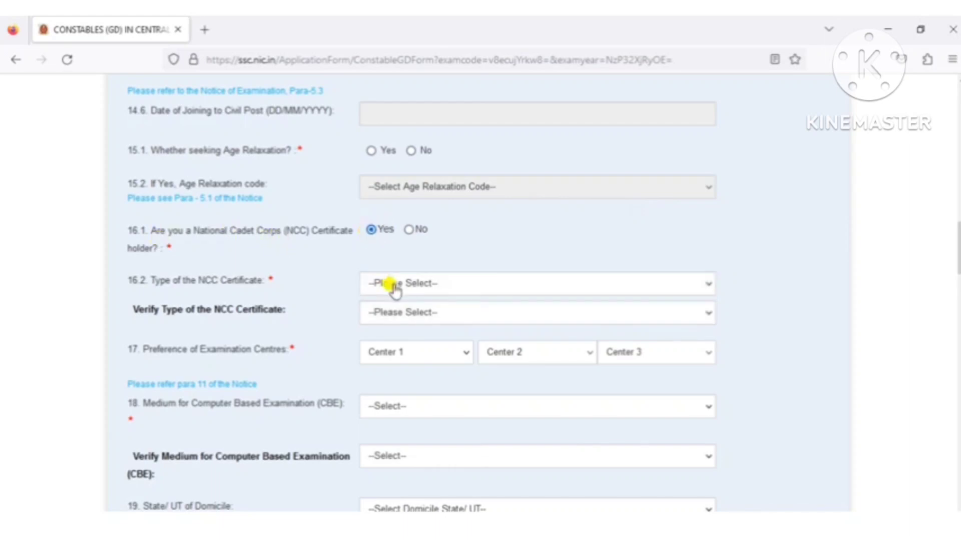
{"action": "left_click", "coordinate": [419, 285]}
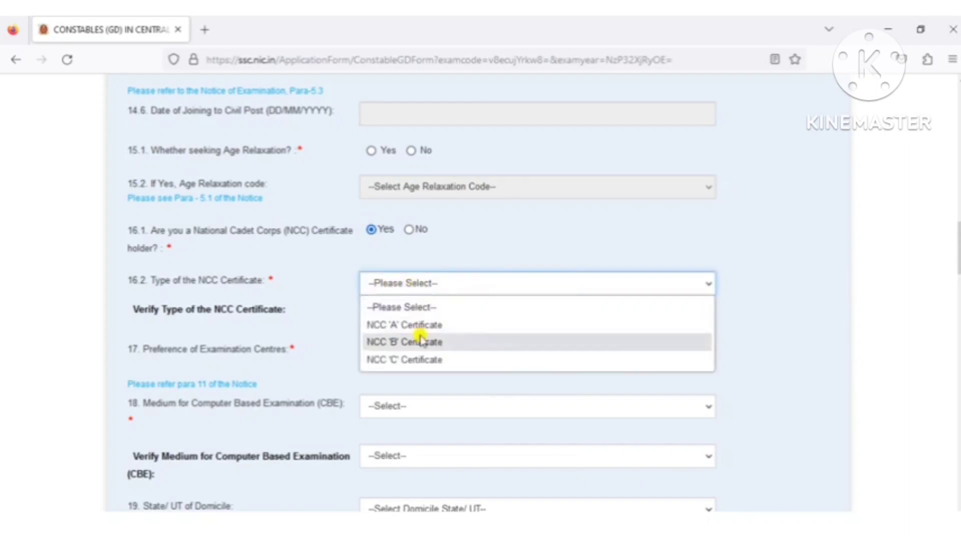
{"action": "left_click", "coordinate": [467, 256]}
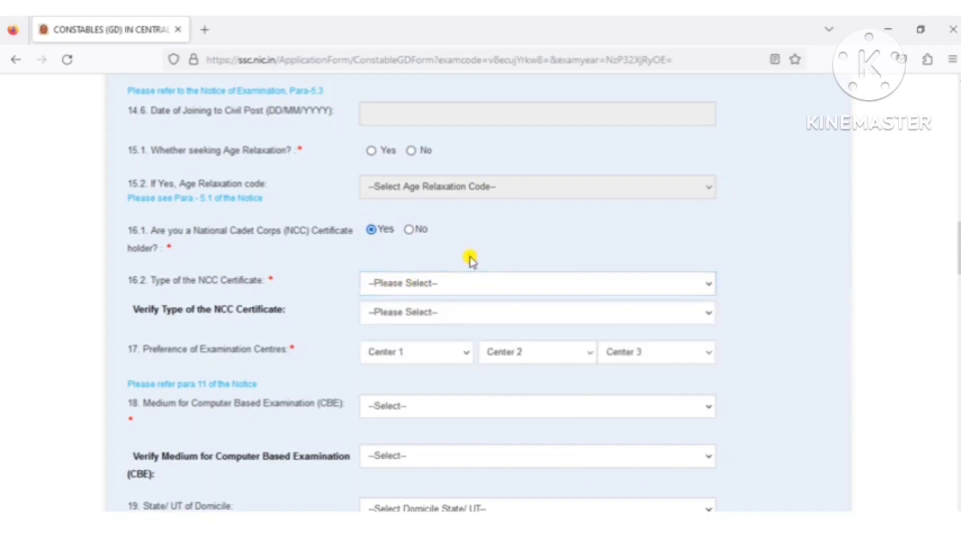
{"action": "left_click", "coordinate": [409, 231]}
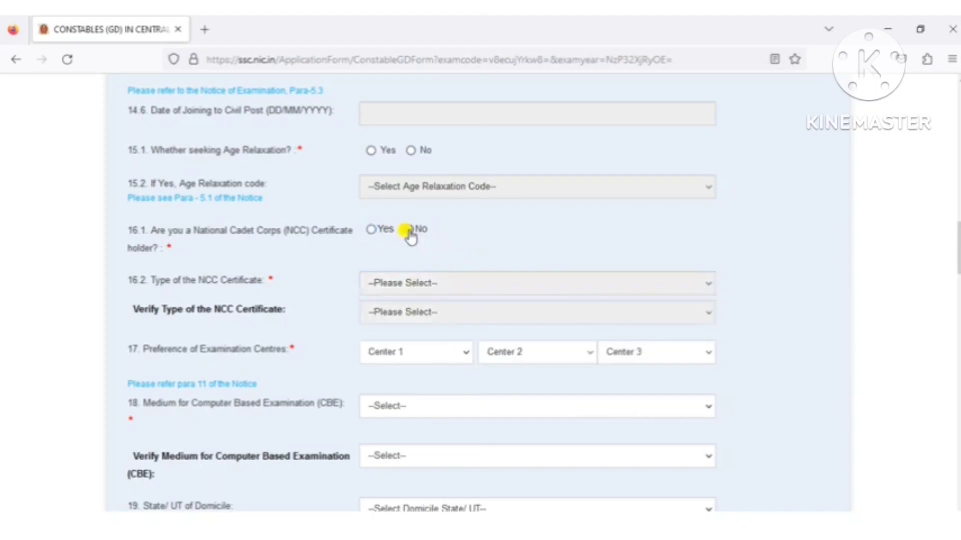
Set the three examination centre preferences in question 17 to SR-Chennai(8201), SR-Vellore(8208) and SR-Tiruchirapalli(8206), in that order
{"action": "scroll", "coordinate": [855, 318], "scroll_direction": "down", "scroll_amount": 5}
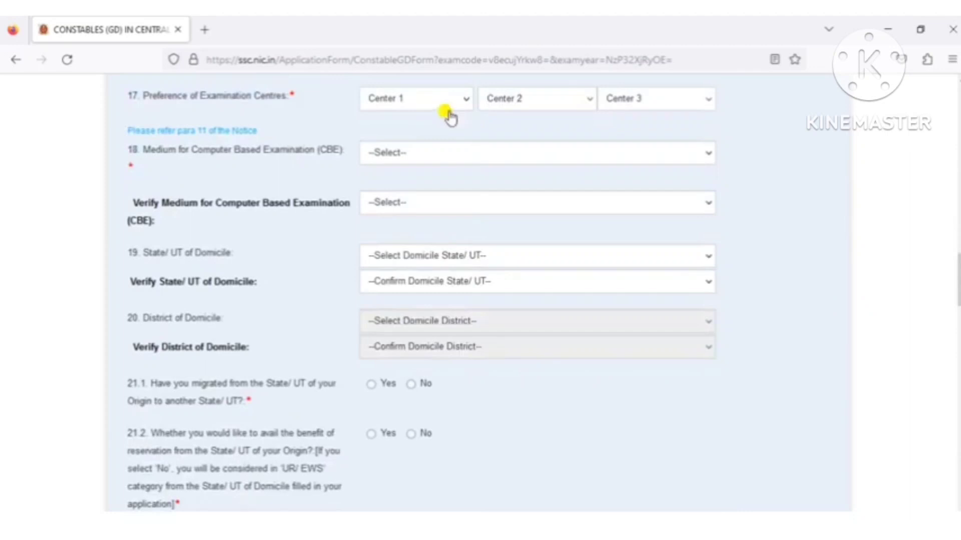
{"action": "left_click", "coordinate": [449, 107]}
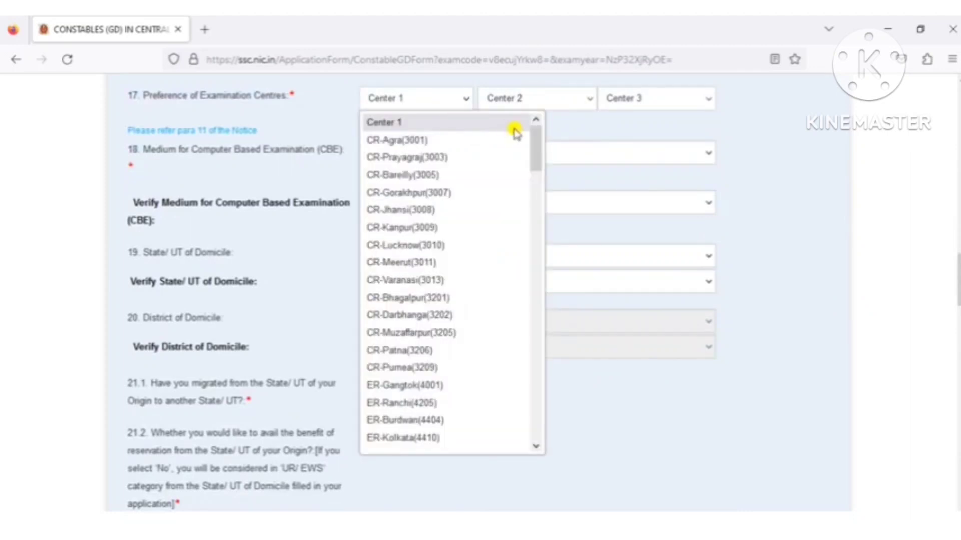
{"action": "left_click_drag", "start_coordinate": [532, 146], "coordinate": [529, 358]}
{"action": "left_click", "coordinate": [447, 359]}
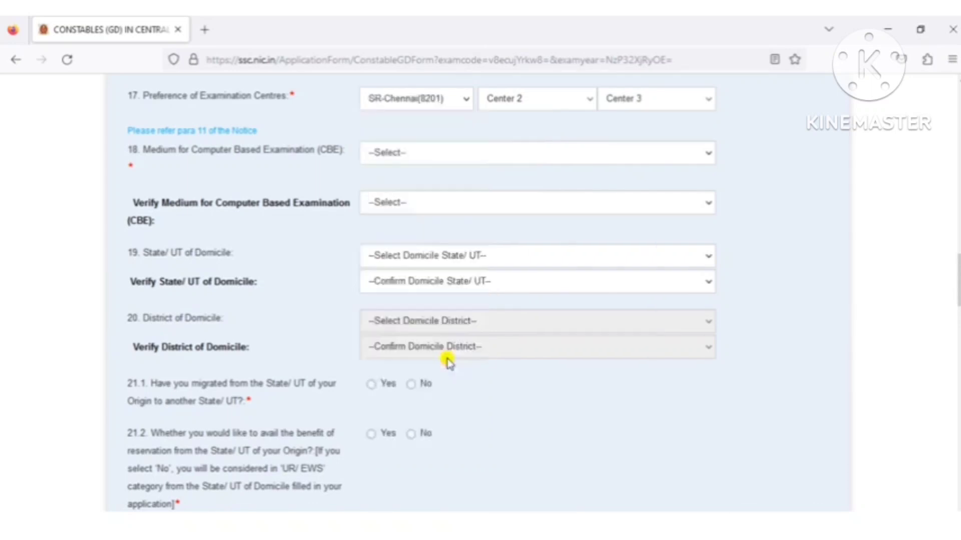
{"action": "left_click", "coordinate": [554, 104]}
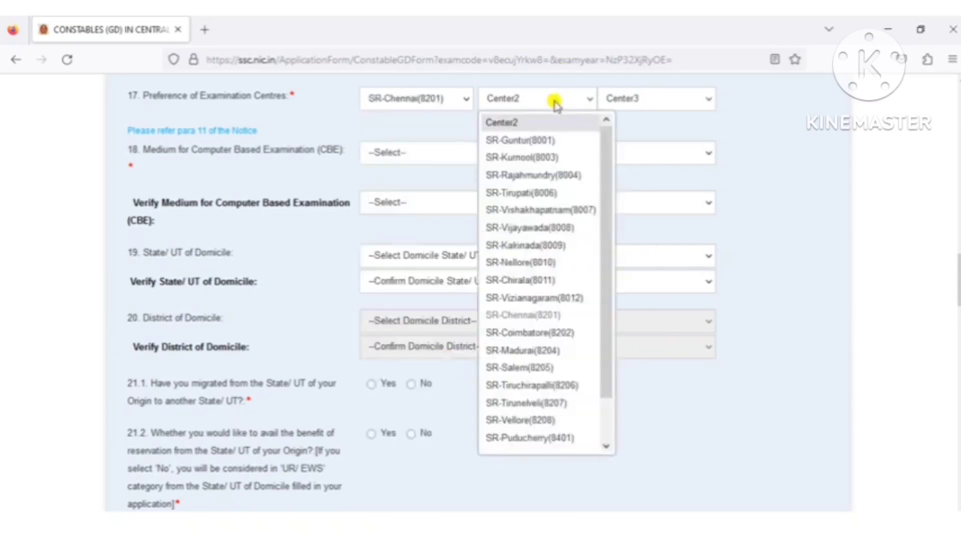
{"action": "left_click", "coordinate": [532, 419]}
{"action": "left_click", "coordinate": [642, 106]}
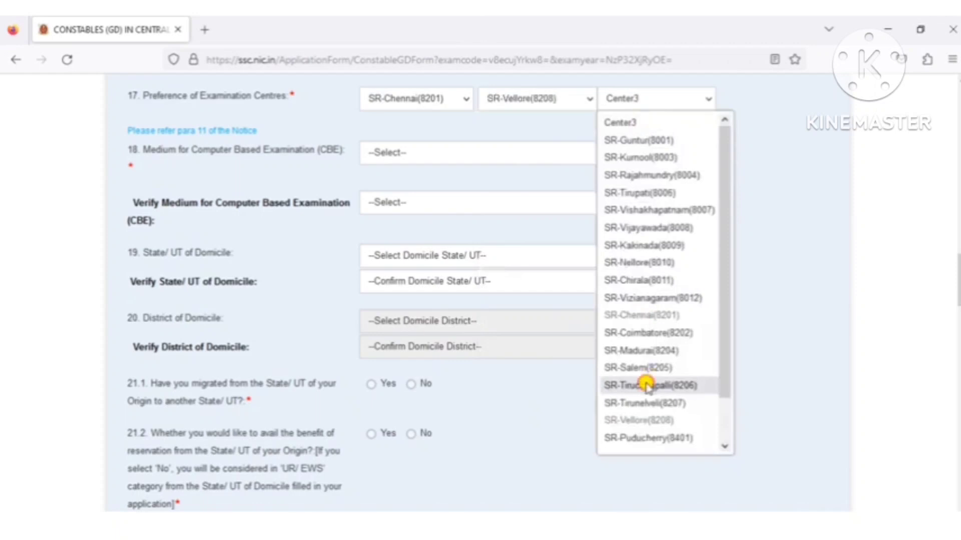
{"action": "left_click", "coordinate": [649, 386]}
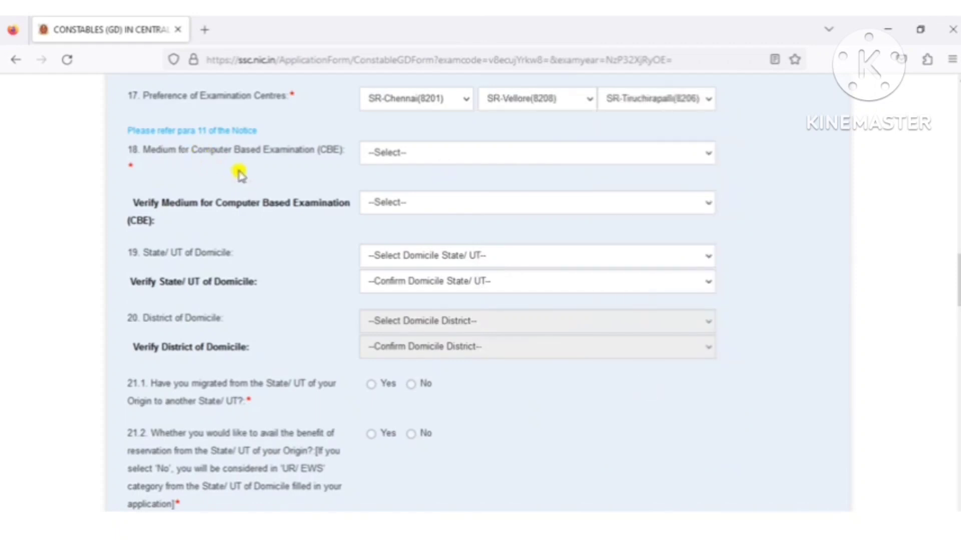
Choose Tamil (21) as the medium for the Computer Based Examination and in its verification field
{"action": "left_click", "coordinate": [457, 156]}
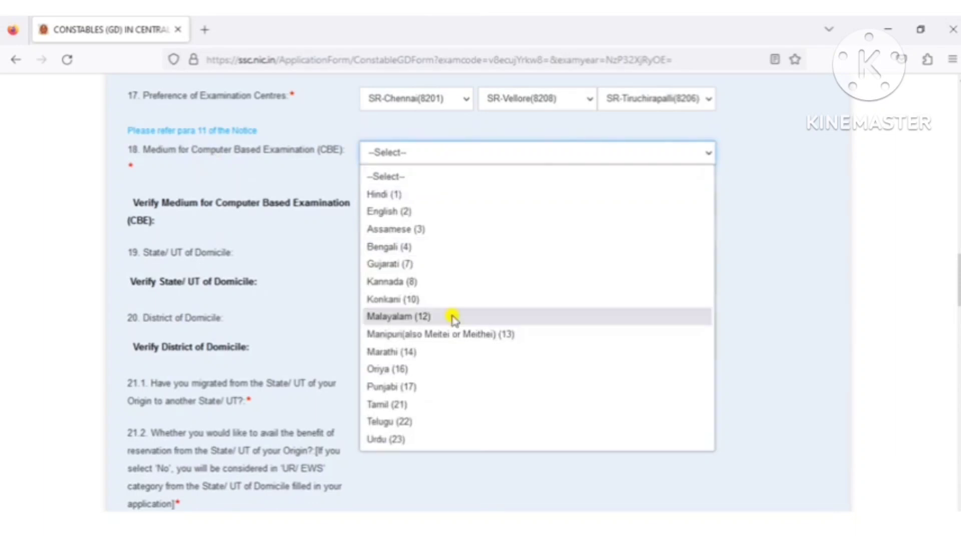
{"action": "left_click", "coordinate": [444, 406]}
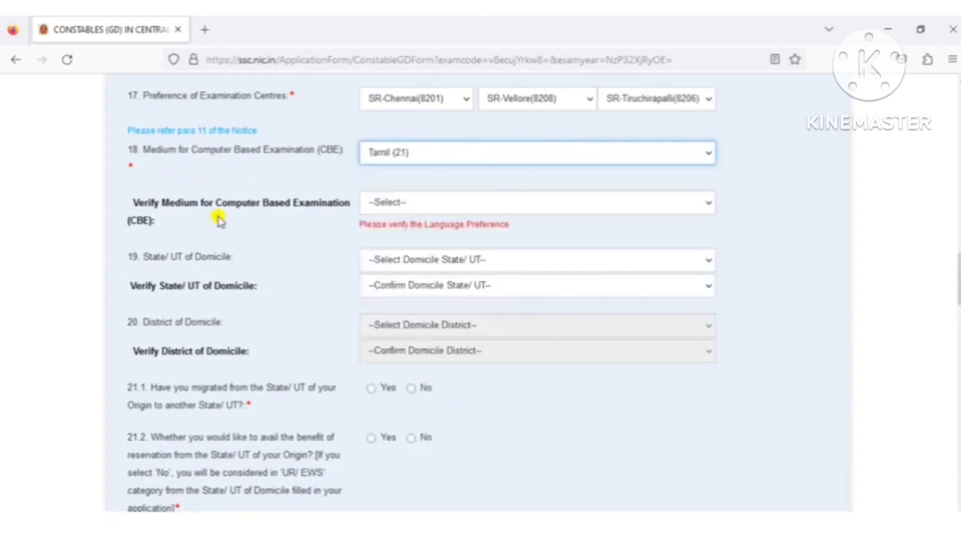
{"action": "left_click", "coordinate": [428, 199]}
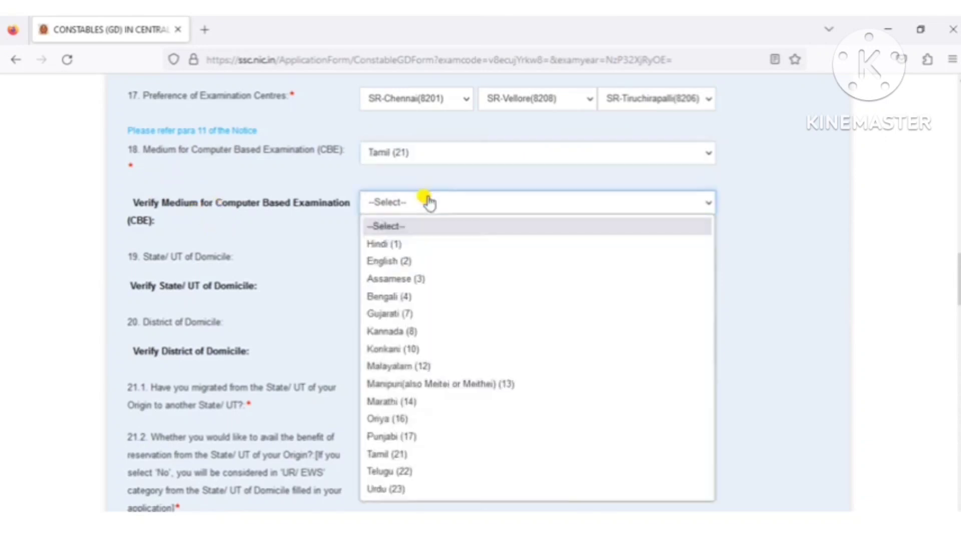
{"action": "left_click", "coordinate": [412, 456]}
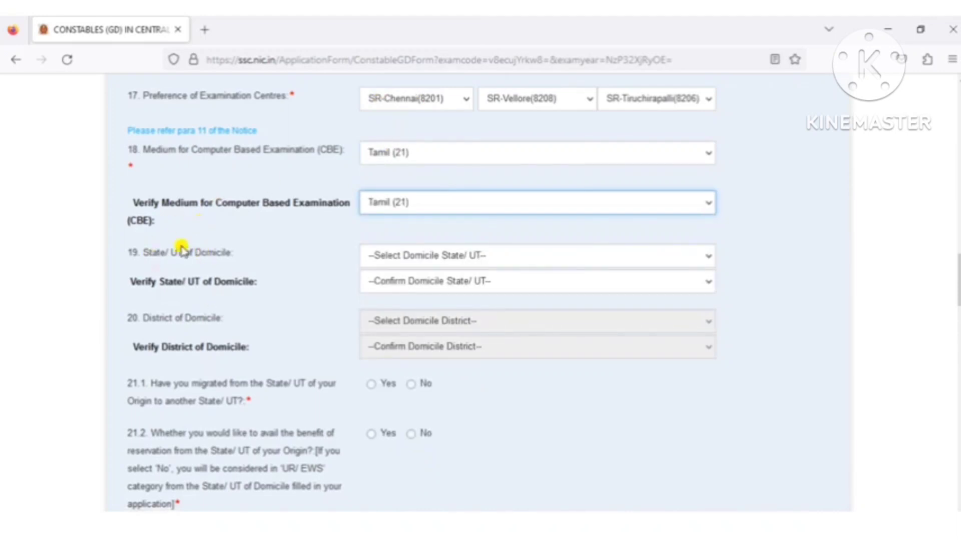
Set the State/UT of Domicile in question 19 and its verification field to Tamil Nadu
{"action": "left_click", "coordinate": [400, 258]}
{"action": "key", "text": "t"}
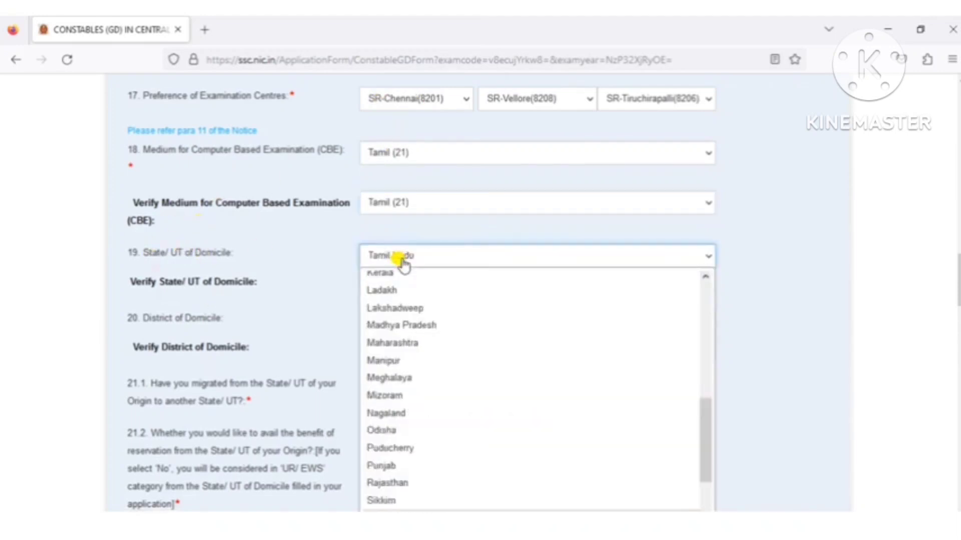
{"action": "key", "text": "Return"}
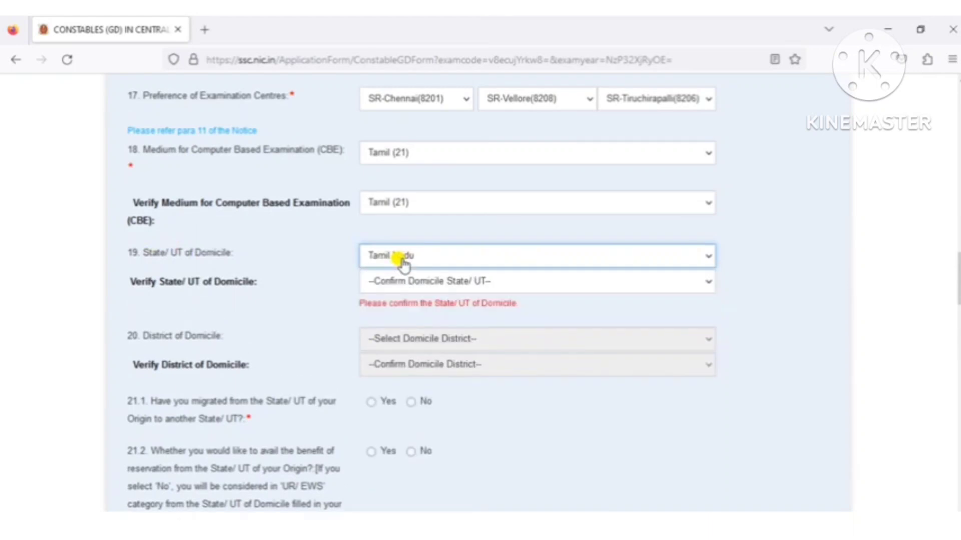
{"action": "left_click", "coordinate": [410, 282]}
{"action": "key", "text": "t"}
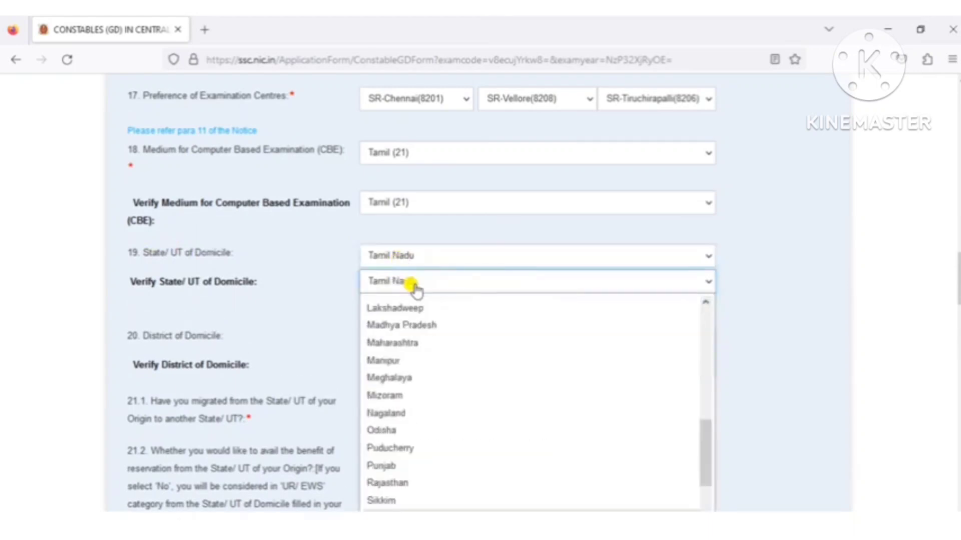
{"action": "key", "text": "Return"}
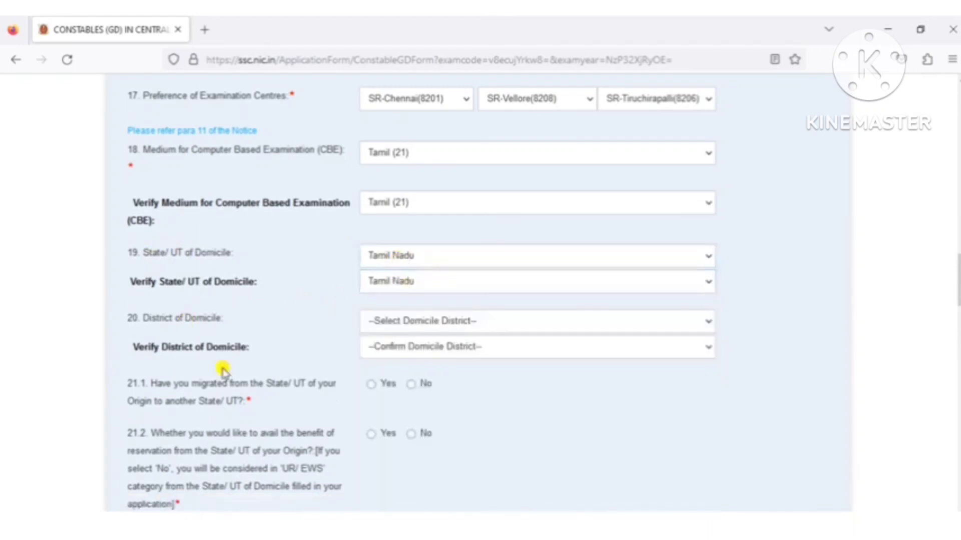
Set the District of Domicile in question 20 and its verification field to Tiruvannamalai
{"action": "left_click", "coordinate": [443, 321]}
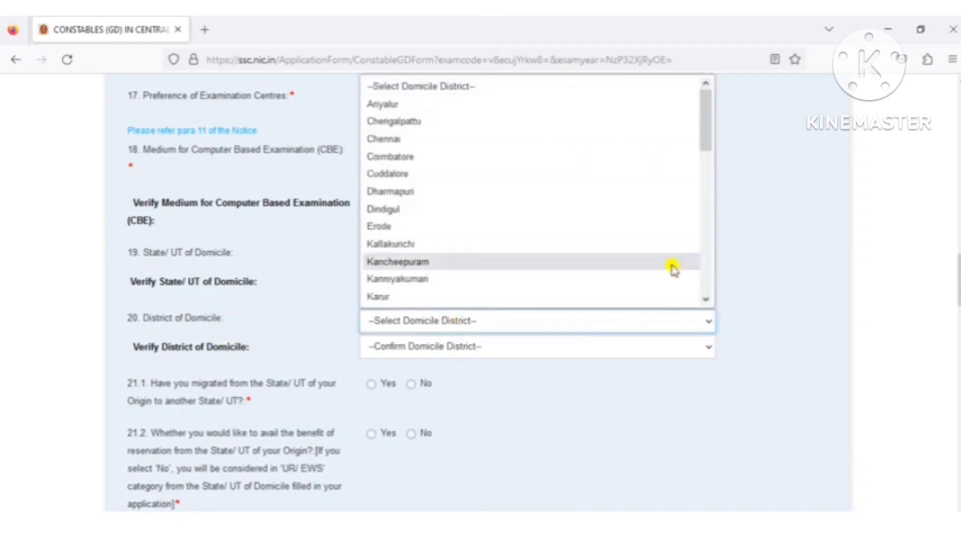
{"action": "scroll", "coordinate": [703, 278], "scroll_direction": "down", "scroll_amount": 9}
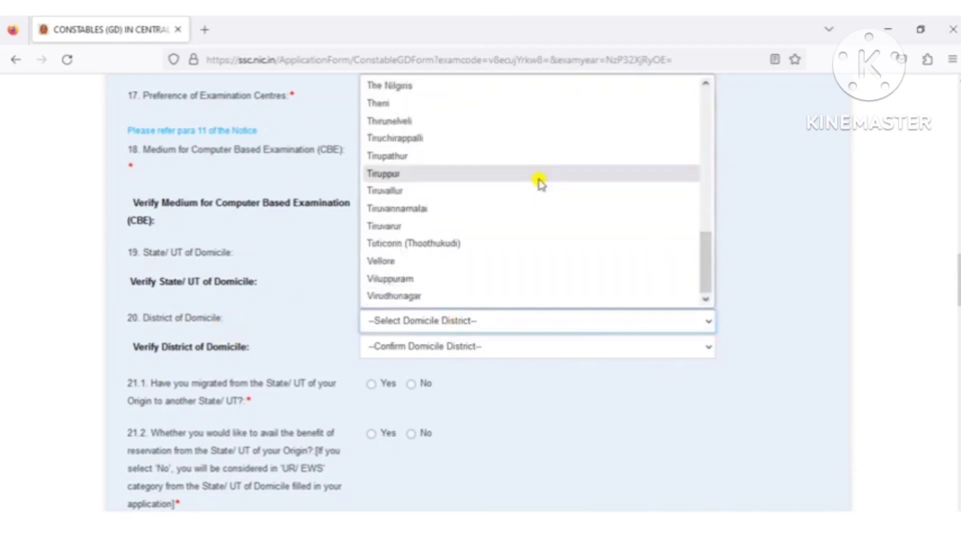
{"action": "left_click", "coordinate": [536, 208]}
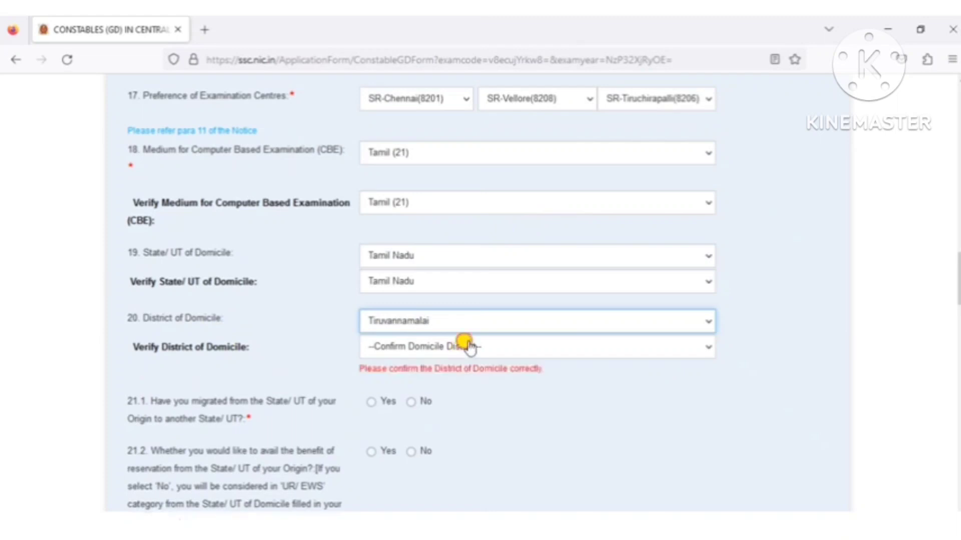
{"action": "left_click", "coordinate": [469, 347]}
{"action": "scroll", "coordinate": [709, 298], "scroll_direction": "down", "scroll_amount": 10}
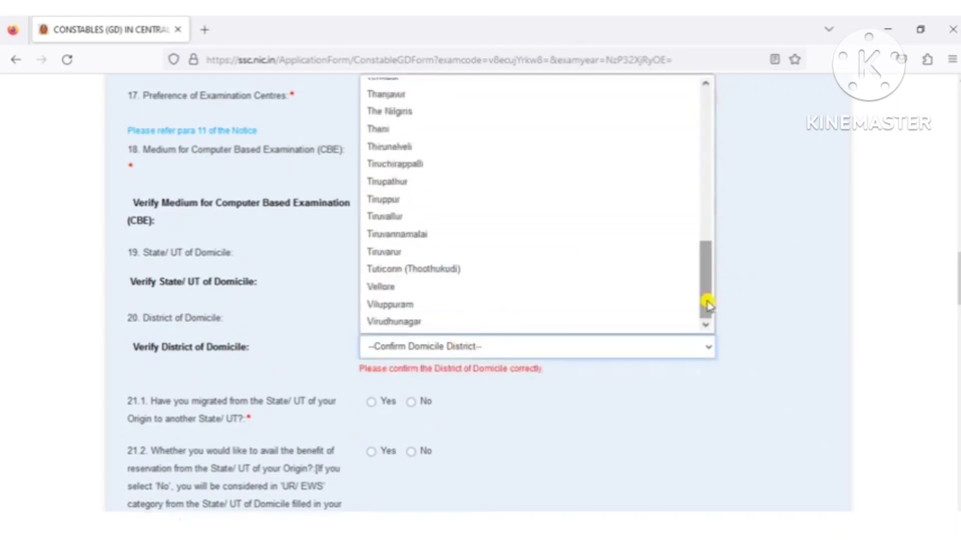
{"action": "left_click", "coordinate": [576, 236]}
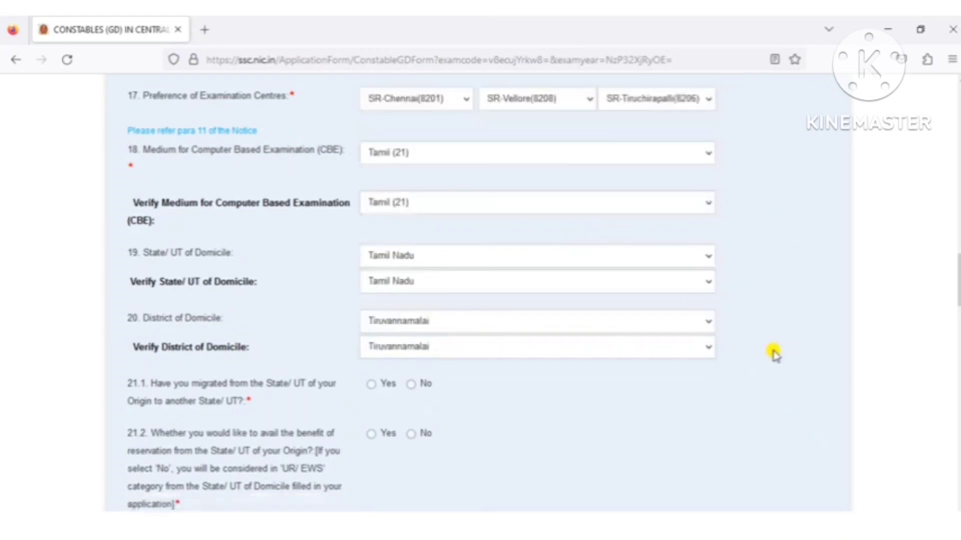
Answer No to question 21.1 on having migrated from the State/UT of origin
{"action": "scroll", "coordinate": [773, 353], "scroll_direction": "down", "scroll_amount": 5}
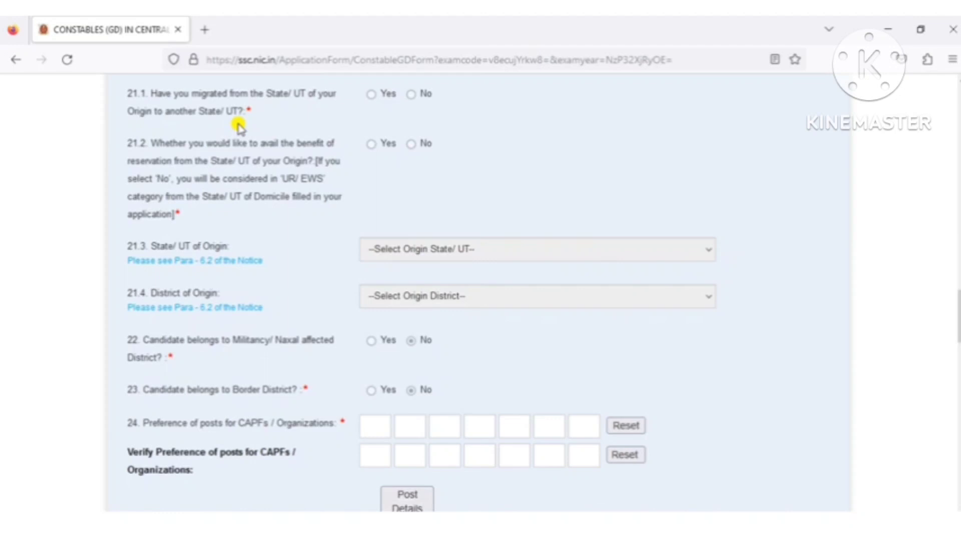
{"action": "left_click", "coordinate": [409, 97]}
{"action": "scroll", "coordinate": [570, 197], "scroll_direction": "down", "scroll_amount": 3}
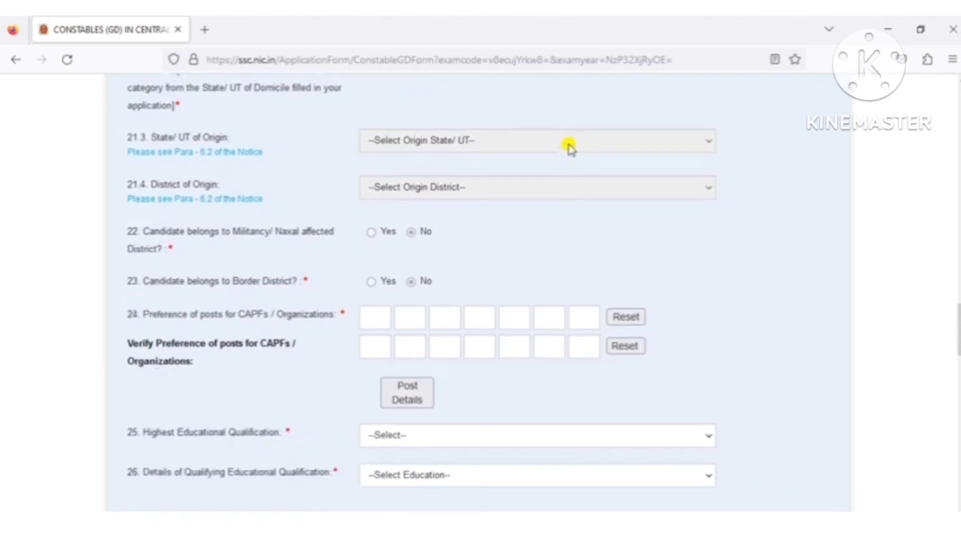
Look up the post codes of the CAPFs and organizations in the post details for question 24, and close the list
{"action": "scroll", "coordinate": [474, 270], "scroll_direction": "down", "scroll_amount": 3}
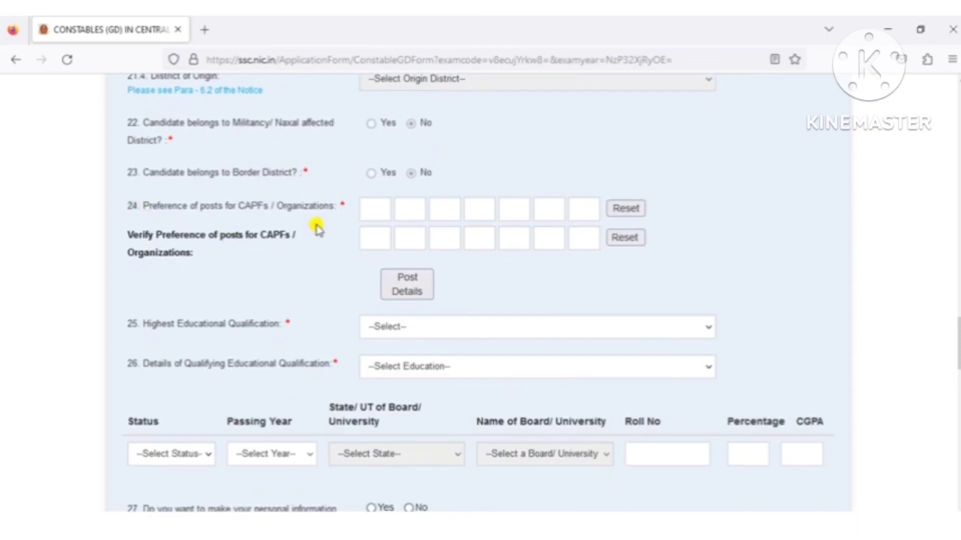
{"action": "left_click", "coordinate": [411, 289]}
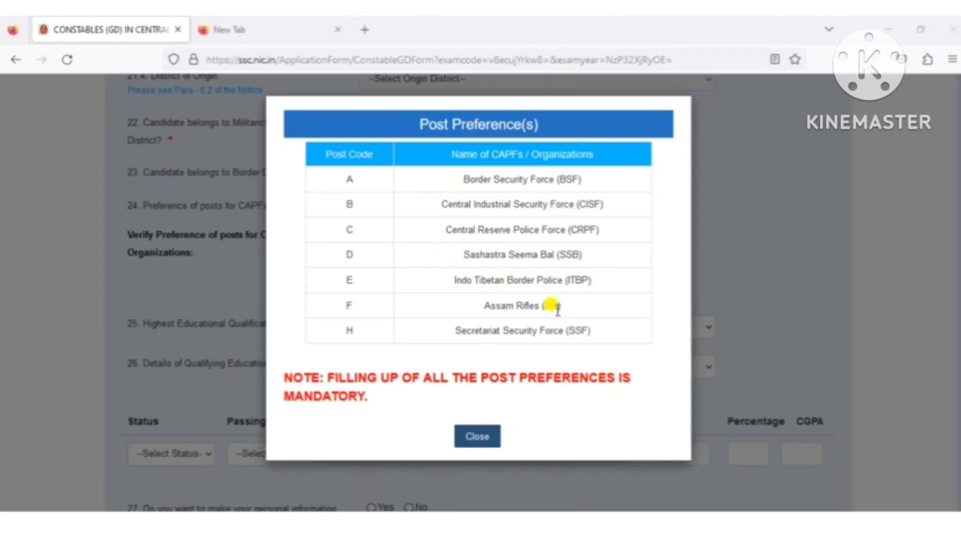
{"action": "left_click", "coordinate": [481, 437]}
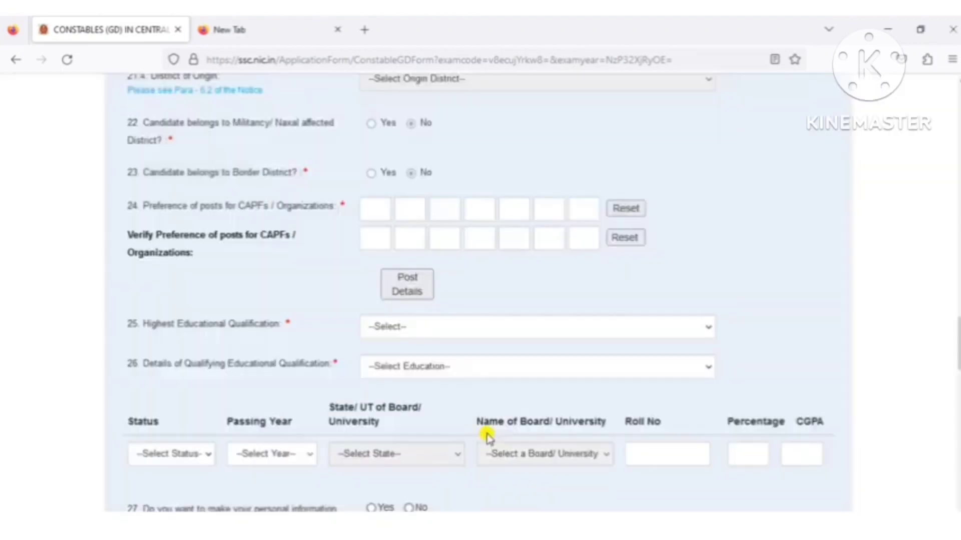
Fill in the preference of posts for CAPFs/Organizations in question 24 in the order B, C, A, D, E, F, H
{"action": "left_click", "coordinate": [374, 208]}
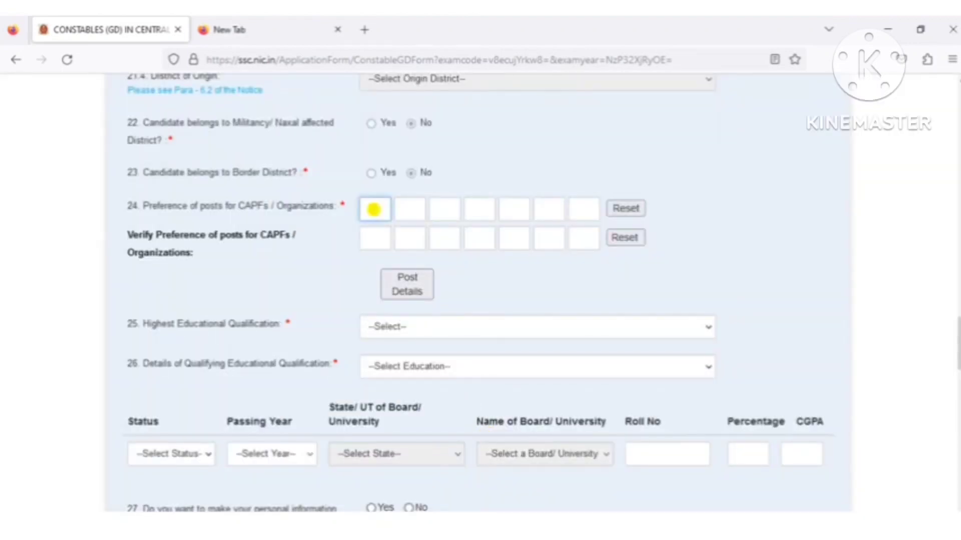
{"action": "type", "text": "B"}
{"action": "left_click", "coordinate": [410, 207]}
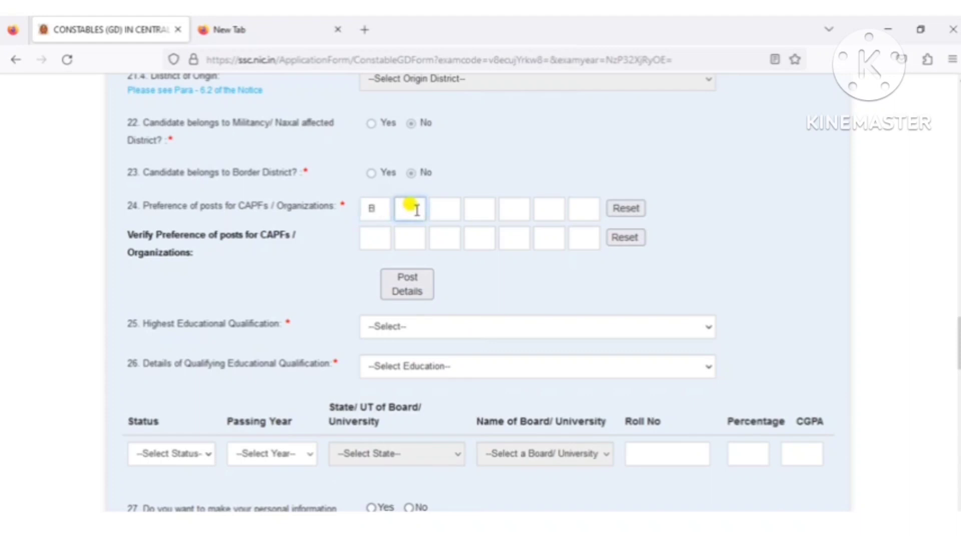
{"action": "type", "text": "C"}
{"action": "left_click", "coordinate": [440, 208]}
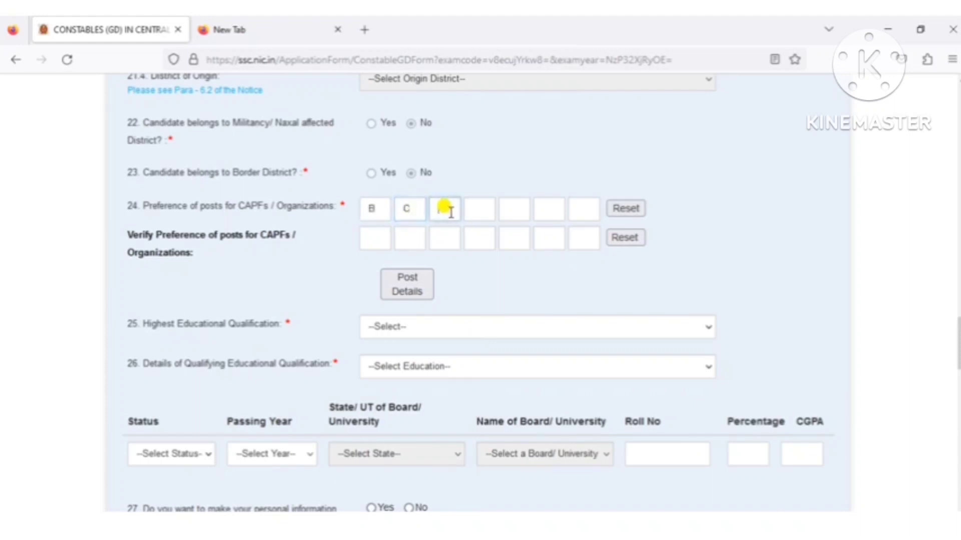
{"action": "type", "text": "A"}
{"action": "left_click", "coordinate": [478, 208]}
{"action": "type", "text": "D"}
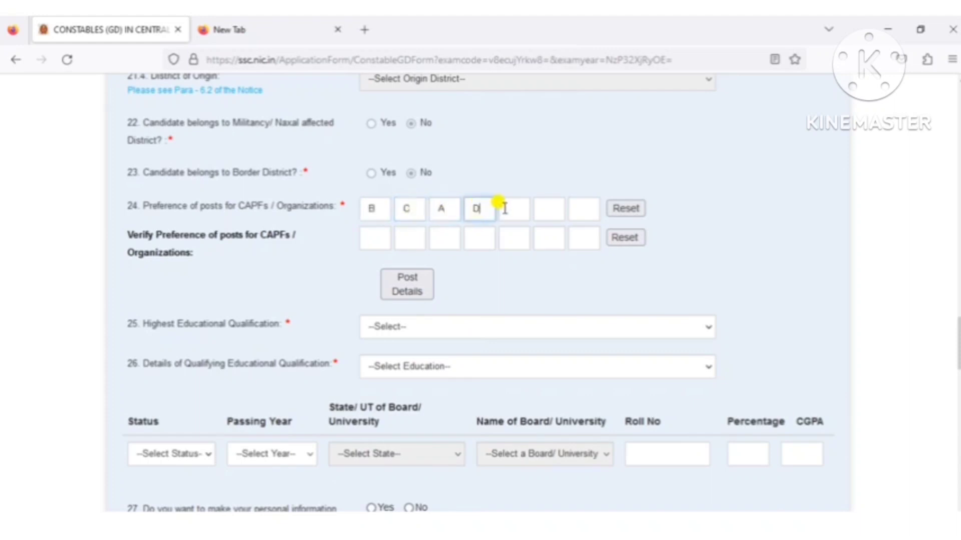
{"action": "left_click", "coordinate": [511, 209]}
{"action": "type", "text": "E"}
{"action": "left_click", "coordinate": [545, 209]}
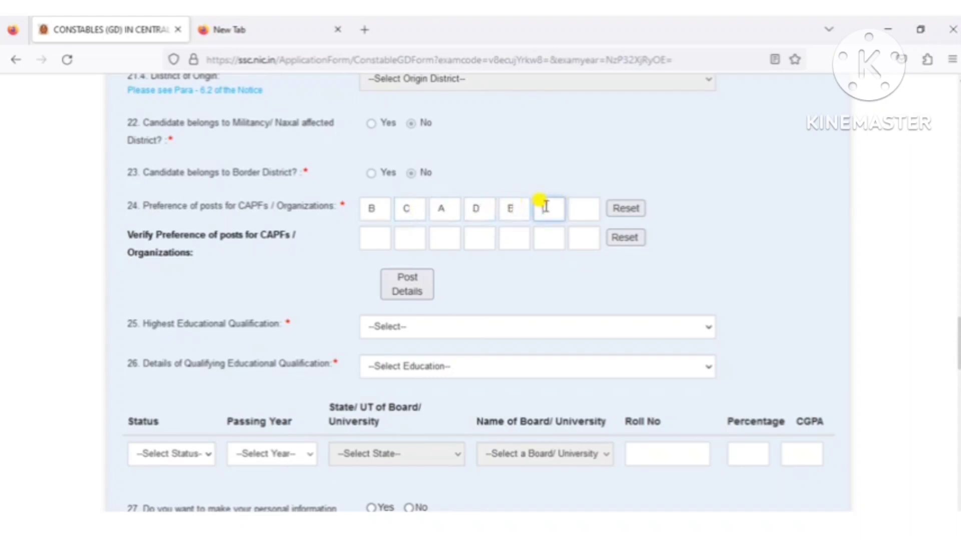
{"action": "type", "text": "F"}
{"action": "left_click", "coordinate": [581, 208]}
{"action": "type", "text": "G"}
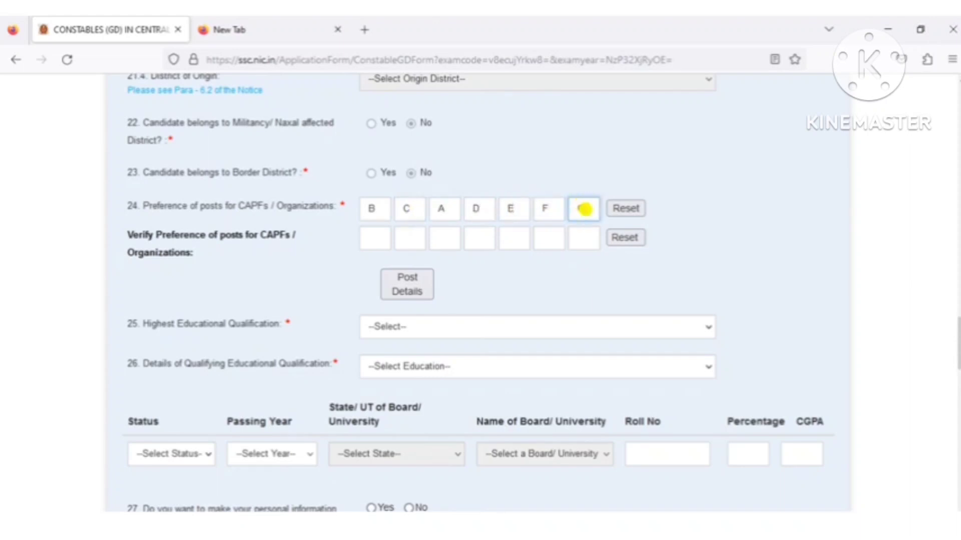
{"action": "left_click", "coordinate": [398, 221]}
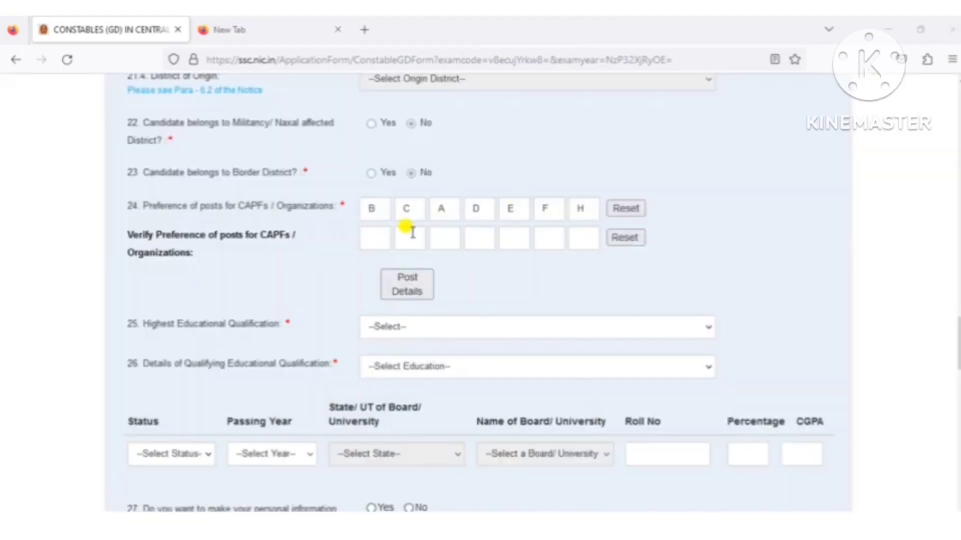
Fill in the verification of the preference of posts for CAPFs/Organizations in the order B, C, A, D, E, F, H
{"action": "left_click", "coordinate": [376, 236]}
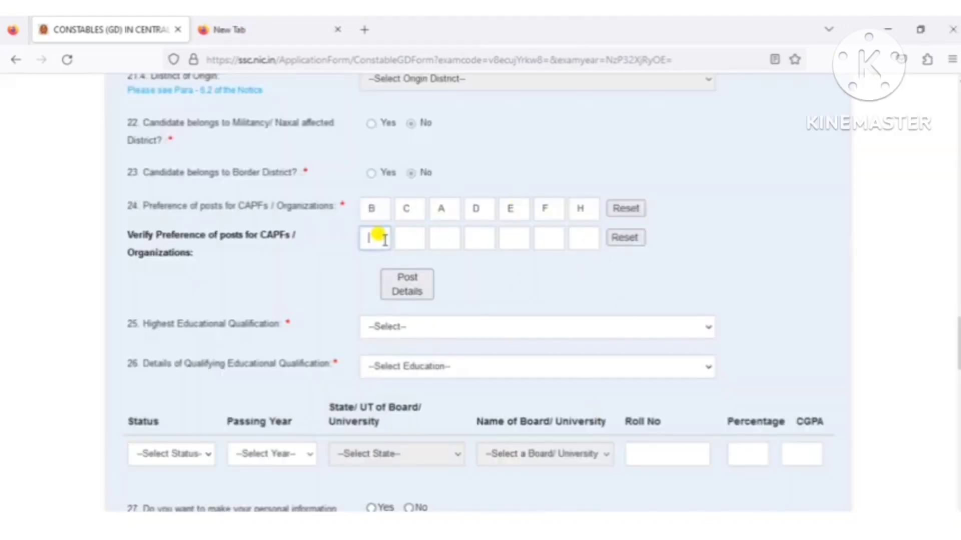
{"action": "type", "text": "B"}
{"action": "left_click", "coordinate": [409, 239]}
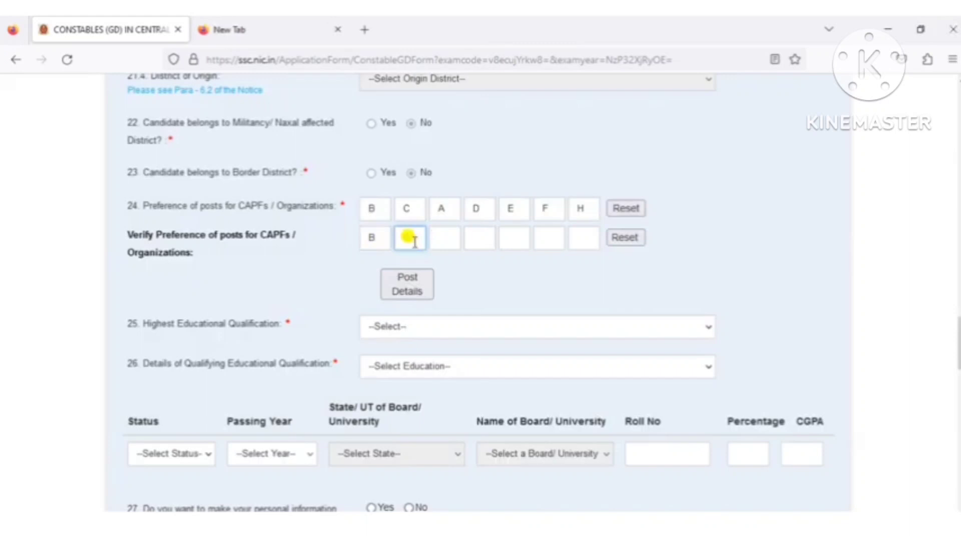
{"action": "type", "text": "C"}
{"action": "left_click", "coordinate": [441, 241]}
{"action": "type", "text": "A"}
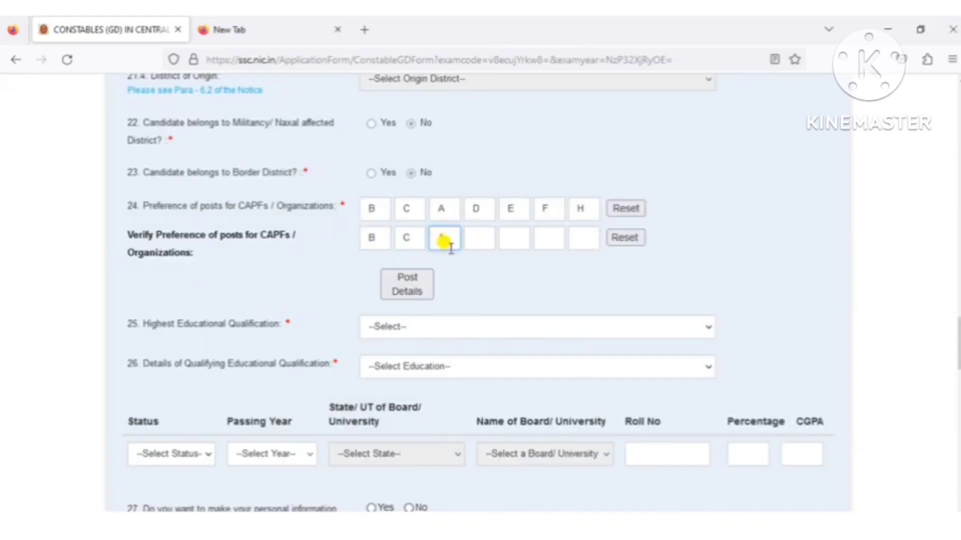
{"action": "left_click", "coordinate": [479, 239]}
{"action": "type", "text": "D"}
{"action": "left_click", "coordinate": [509, 239]}
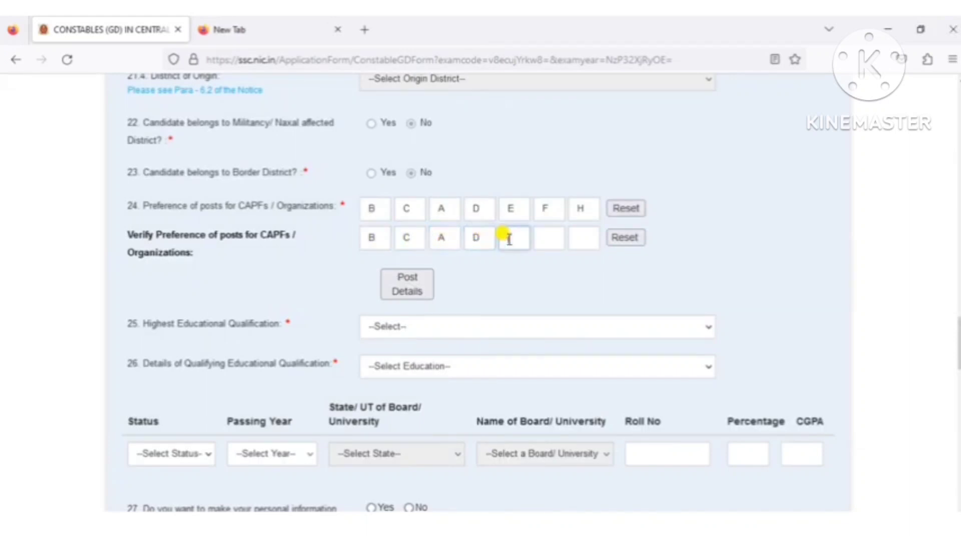
{"action": "type", "text": "E"}
{"action": "left_click", "coordinate": [544, 237]}
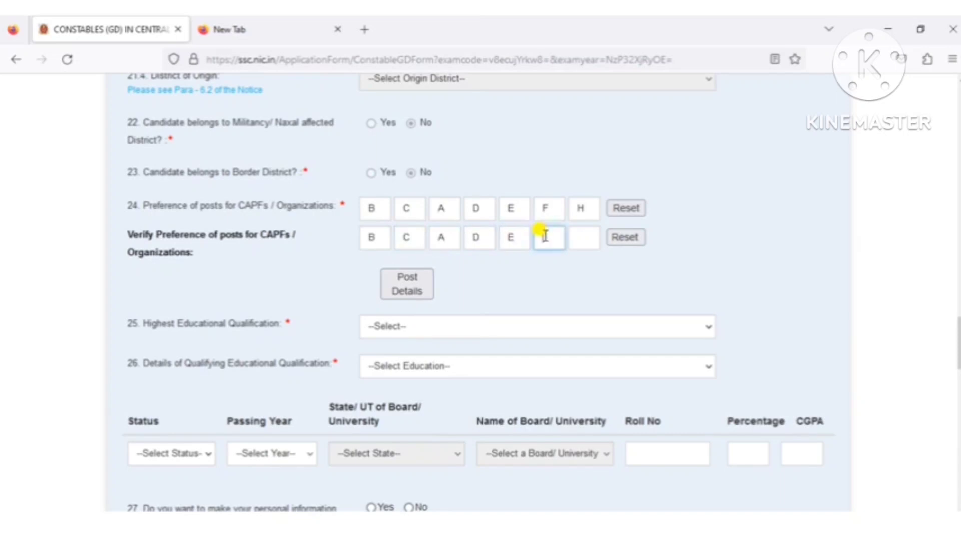
{"action": "type", "text": "F"}
{"action": "left_click", "coordinate": [581, 239]}
{"action": "type", "text": "H"}
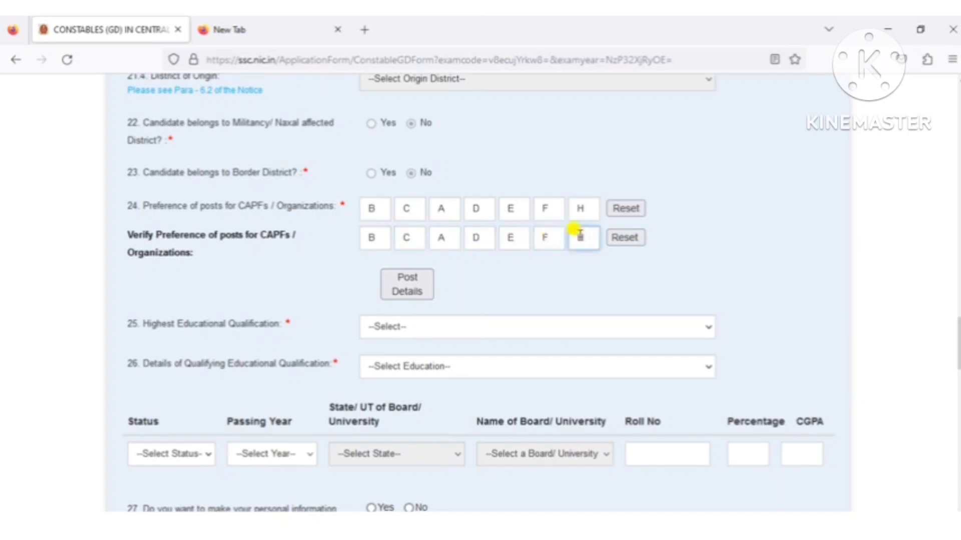
{"action": "left_click", "coordinate": [612, 271]}
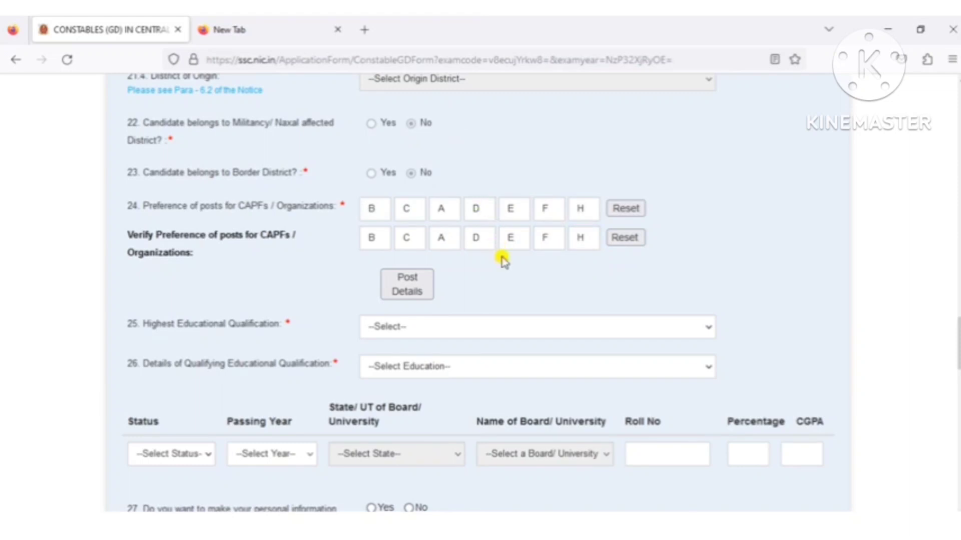
Set the Highest Educational Qualification in question 25 to BCA (17)
{"action": "scroll", "coordinate": [512, 285], "scroll_direction": "down", "scroll_amount": 3}
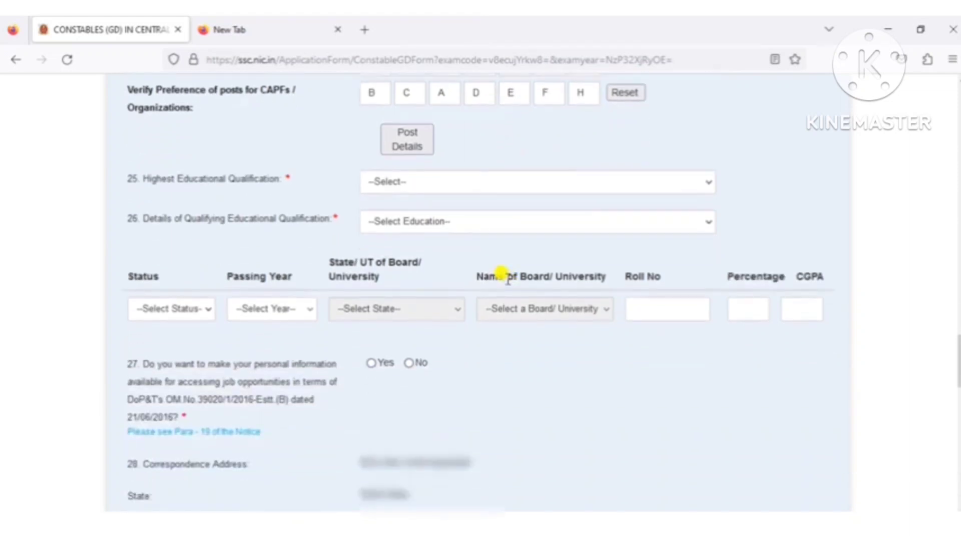
{"action": "left_click", "coordinate": [411, 184]}
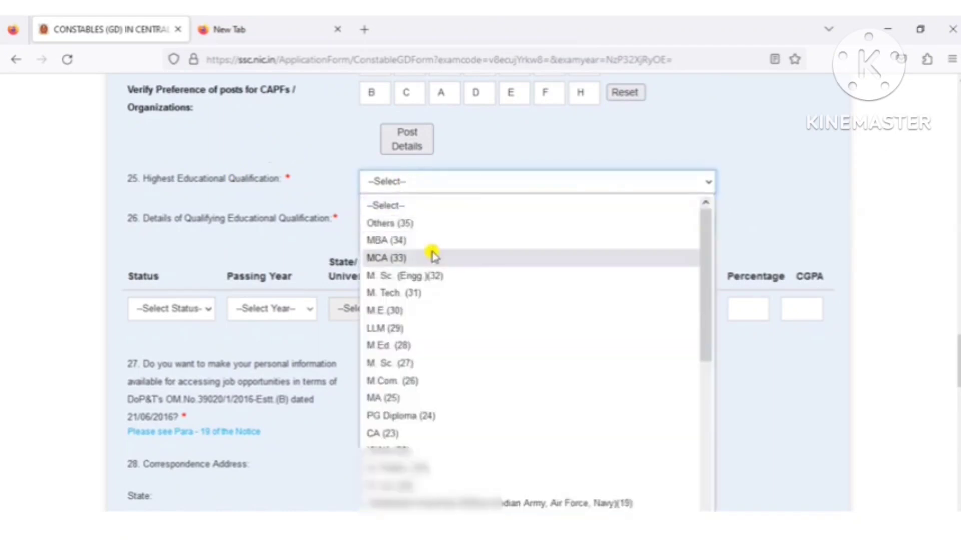
{"action": "key", "text": "Down"}
{"action": "key", "text": "Down"}
{"action": "key", "text": "Down"}
{"action": "key", "text": "Down"}
{"action": "key", "text": "Down"}
{"action": "key", "text": "Down"}
{"action": "key", "text": "Down"}
{"action": "key", "text": "Down"}
{"action": "key", "text": "Down"}
{"action": "key", "text": "Down"}
{"action": "key", "text": "Down"}
{"action": "key", "text": "Down"}
{"action": "key", "text": "Down"}
{"action": "key", "text": "Down"}
{"action": "key", "text": "Down"}
{"action": "key", "text": "Down"}
{"action": "key", "text": "Down"}
{"action": "key", "text": "Down"}
{"action": "key", "text": "Down"}
{"action": "key", "text": "Down"}
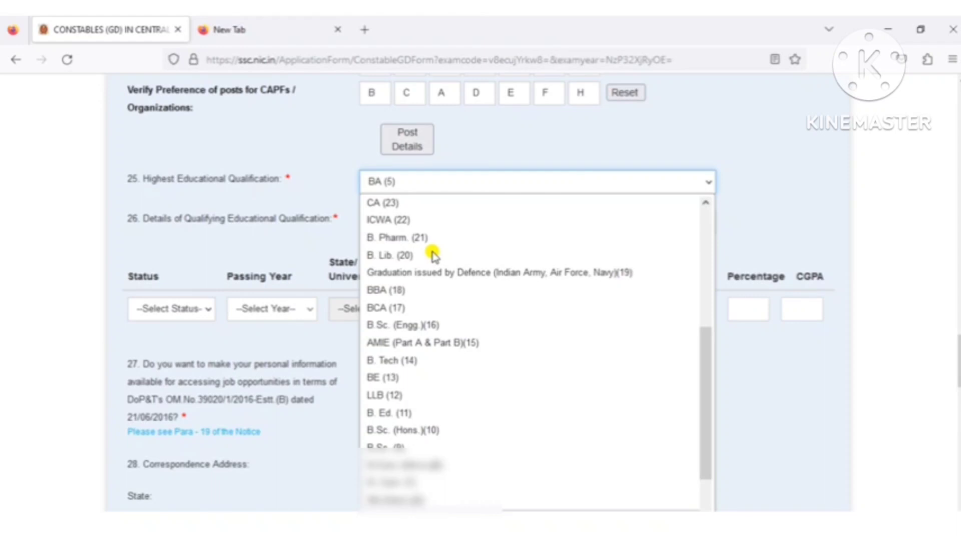
{"action": "type", "text": "bc"}
{"action": "key", "text": "Return"}
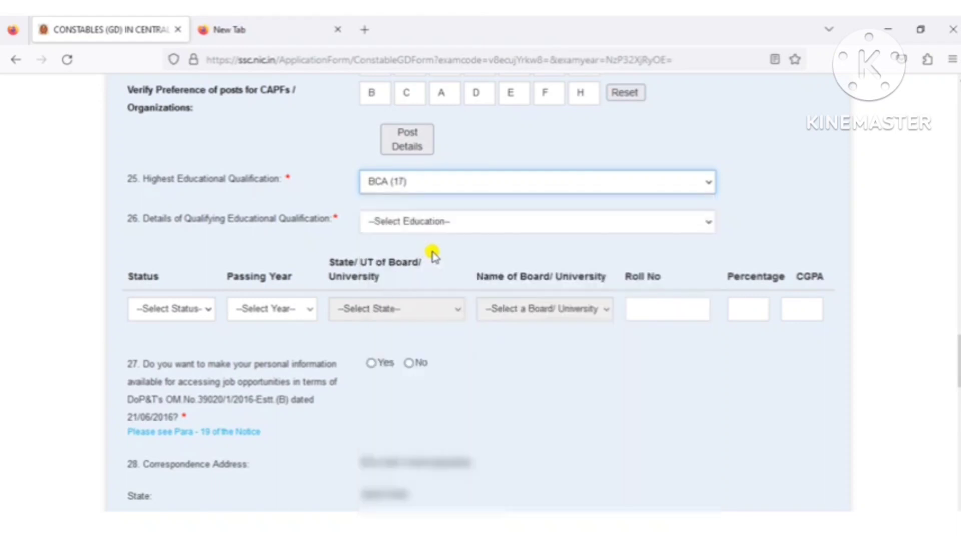
Set the qualifying educational qualification in question 26 to 10th Standard with the status Passed
{"action": "left_click", "coordinate": [421, 228]}
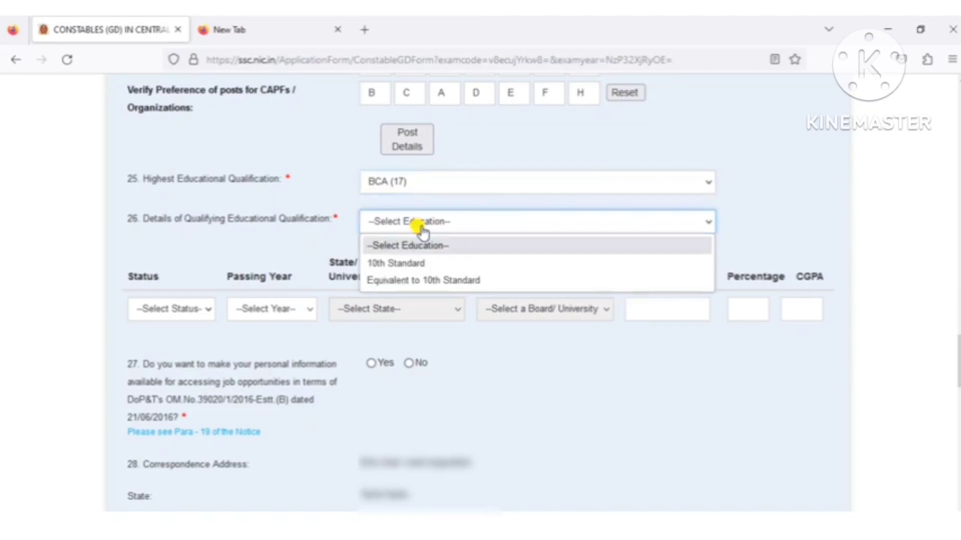
{"action": "left_click", "coordinate": [419, 266]}
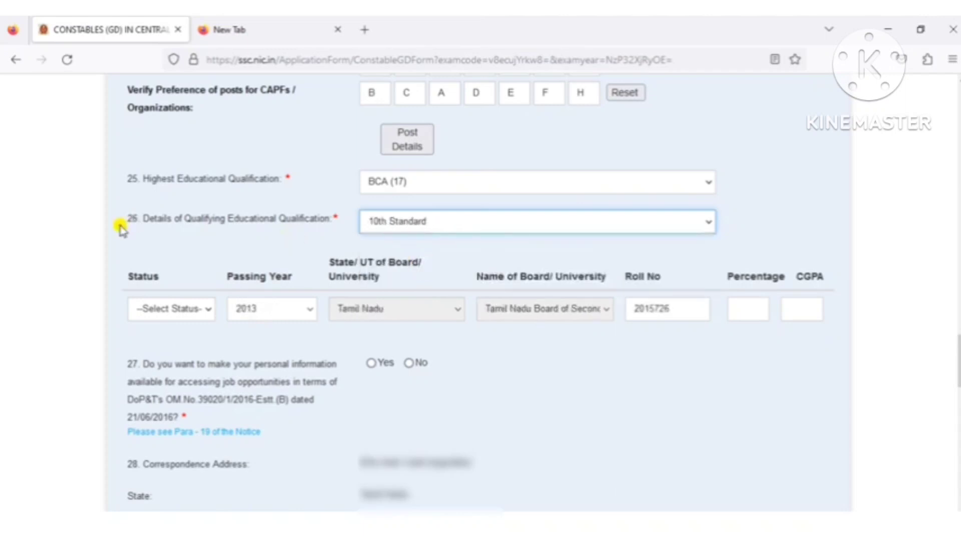
{"action": "left_click", "coordinate": [176, 310]}
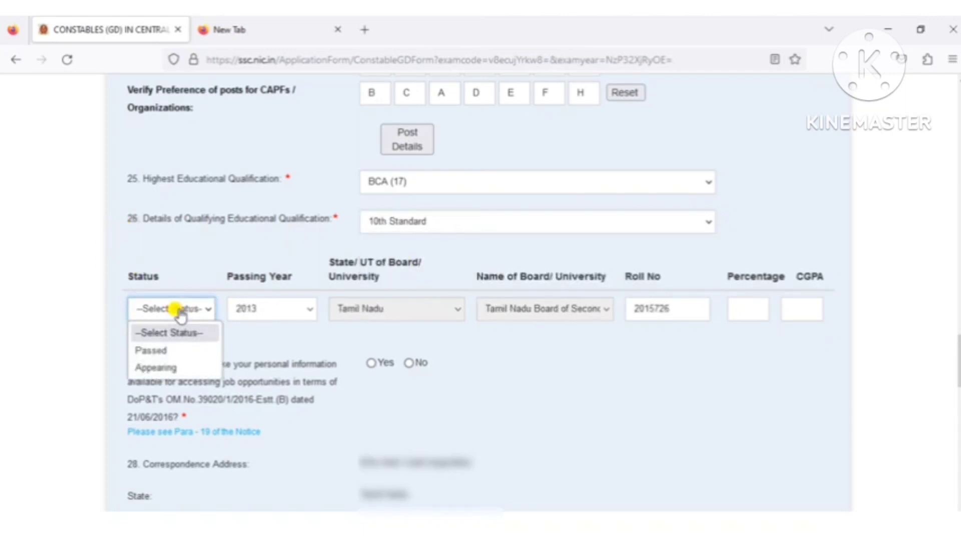
{"action": "left_click", "coordinate": [176, 352]}
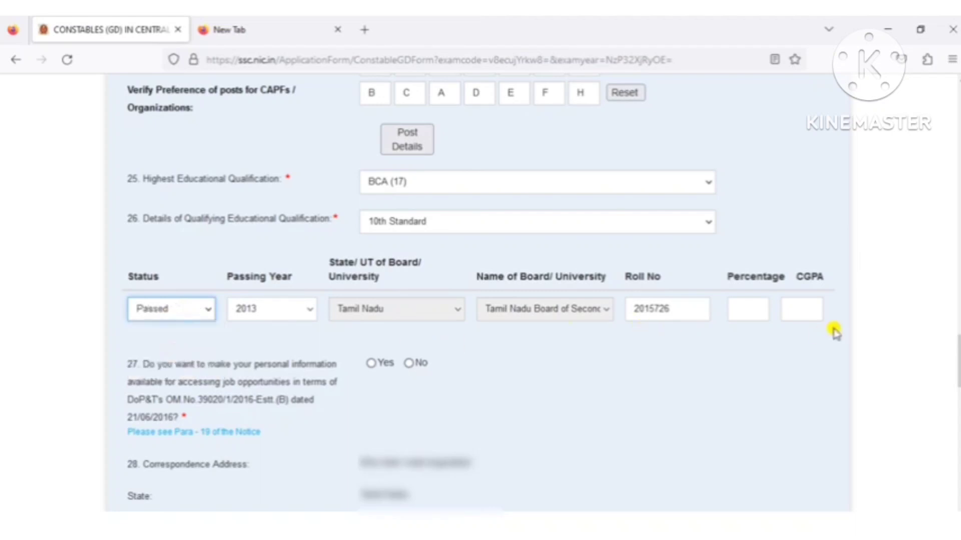
Enter 81 as the 10th Standard percentage and answer Yes to question 27 on making personal information available
{"action": "left_click", "coordinate": [745, 308]}
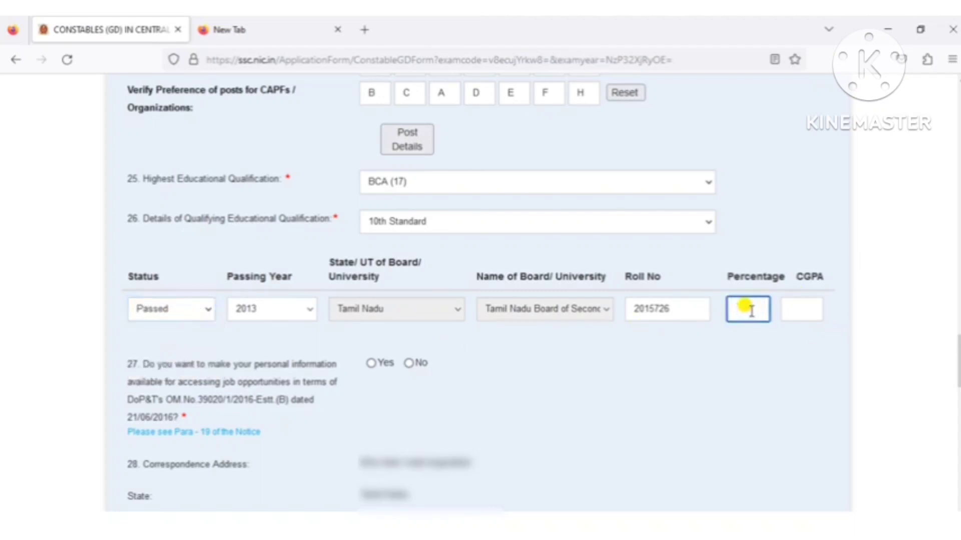
{"action": "type", "text": "81"}
{"action": "left_click", "coordinate": [680, 357]}
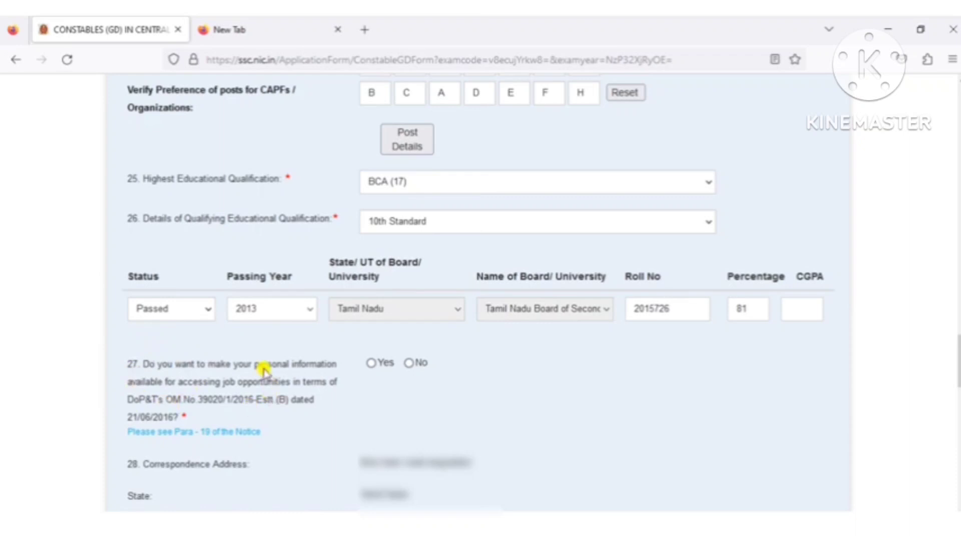
{"action": "left_click", "coordinate": [371, 363]}
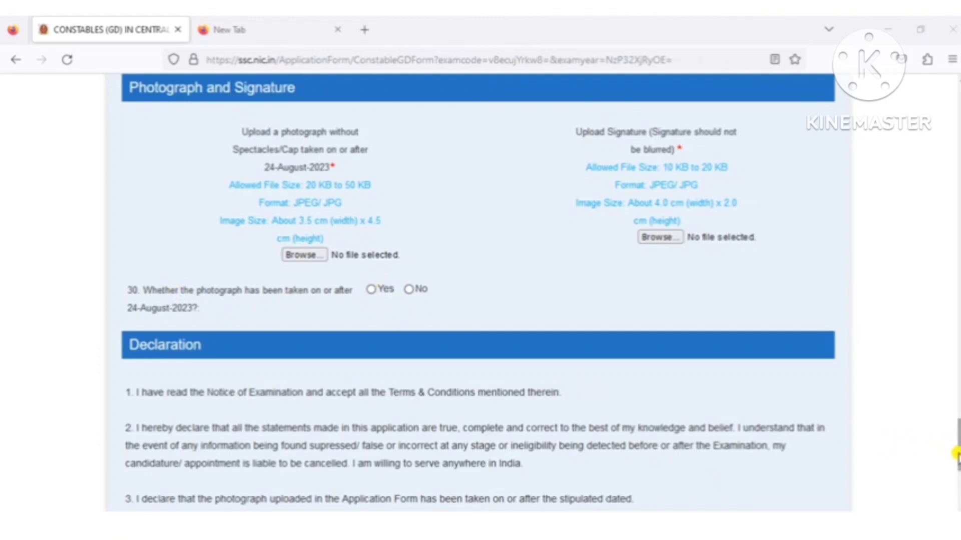
Agree to the declaration, enter the captcha text and open the preview of the application form
{"action": "scroll", "coordinate": [955, 454], "scroll_direction": "down", "scroll_amount": 7}
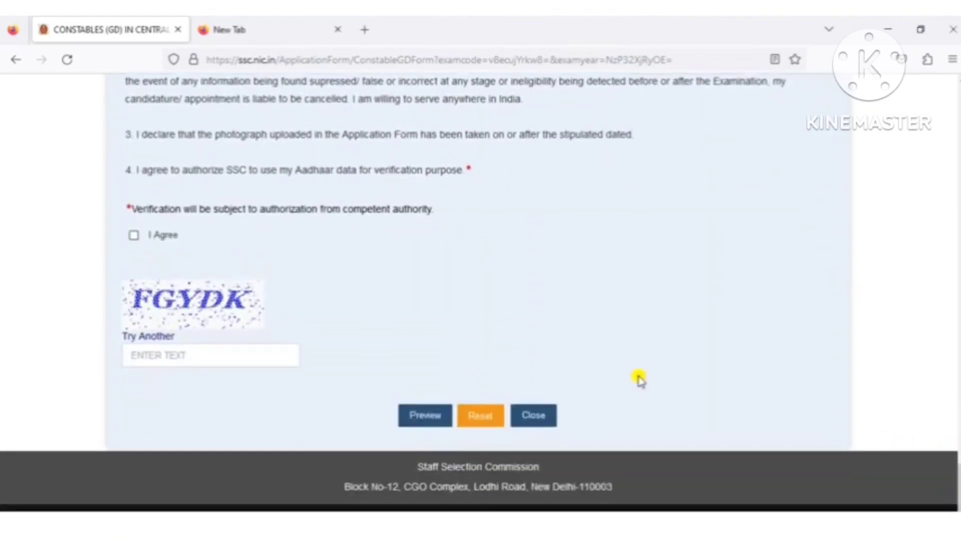
{"action": "left_click", "coordinate": [133, 235]}
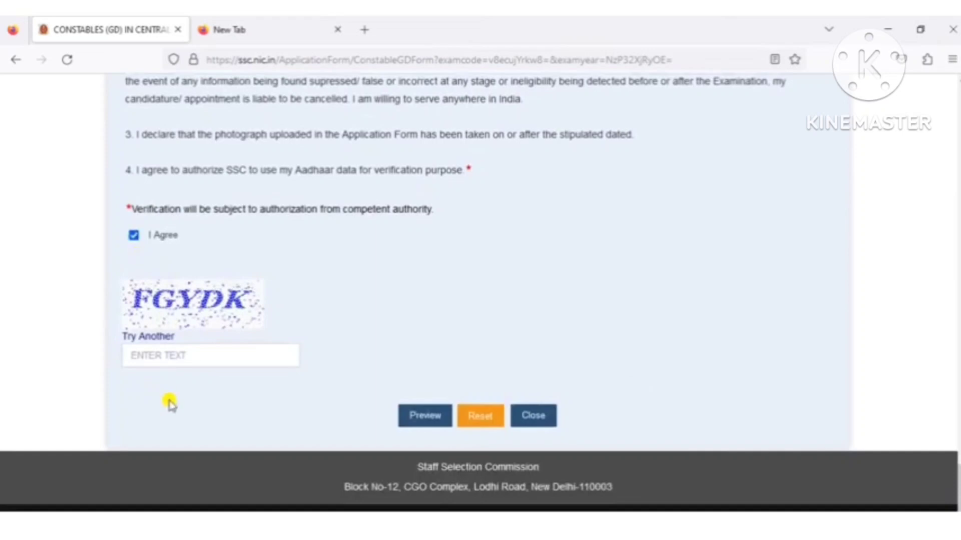
{"action": "left_click", "coordinate": [183, 356]}
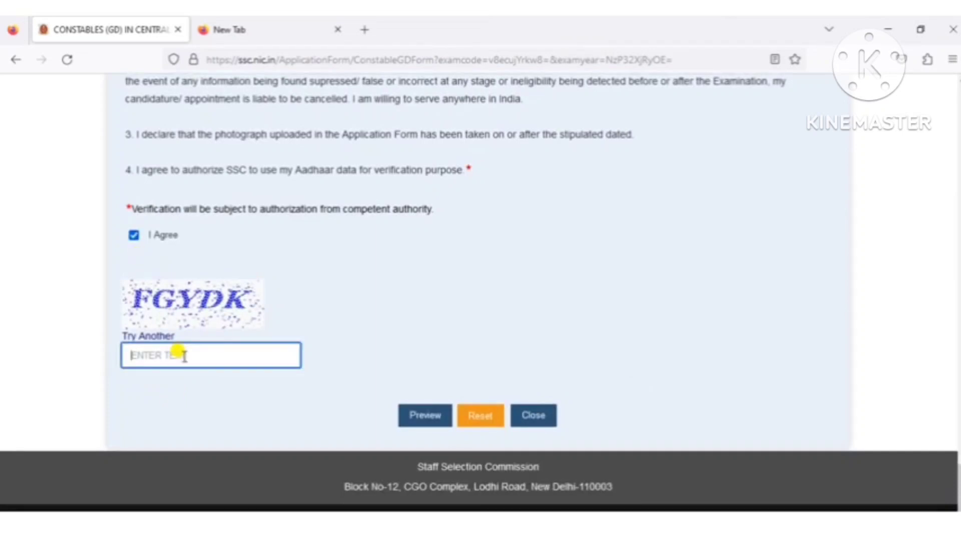
{"action": "type", "text": "FGYDK"}
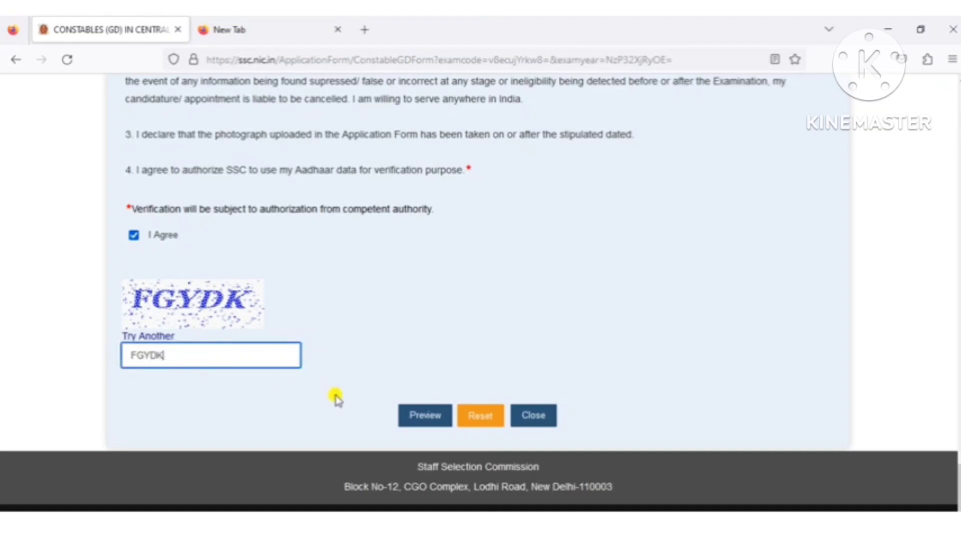
{"action": "left_click", "coordinate": [425, 421]}
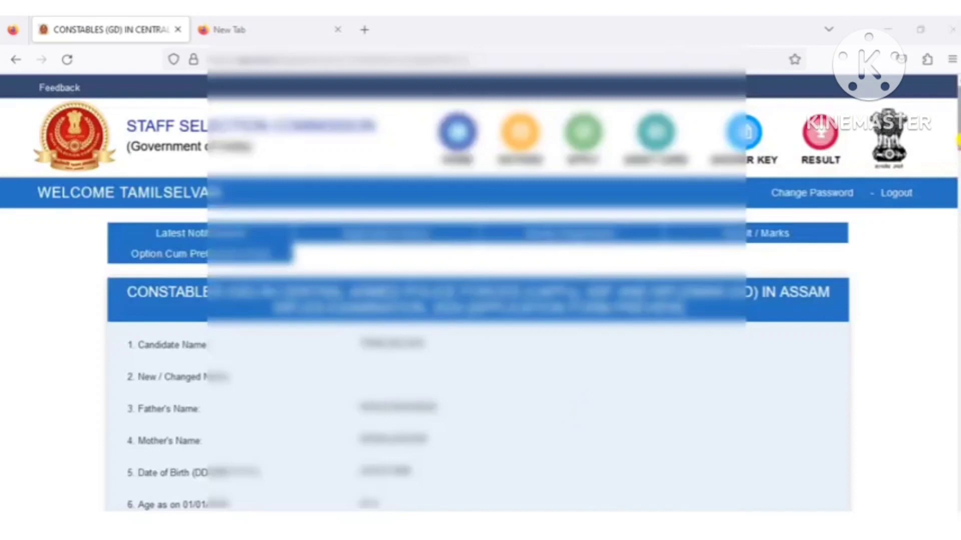
Review the application form preview down to the photograph and signature, and submit the application with confirmation
{"action": "left_click_drag", "start_coordinate": [957, 125], "coordinate": [946, 493]}
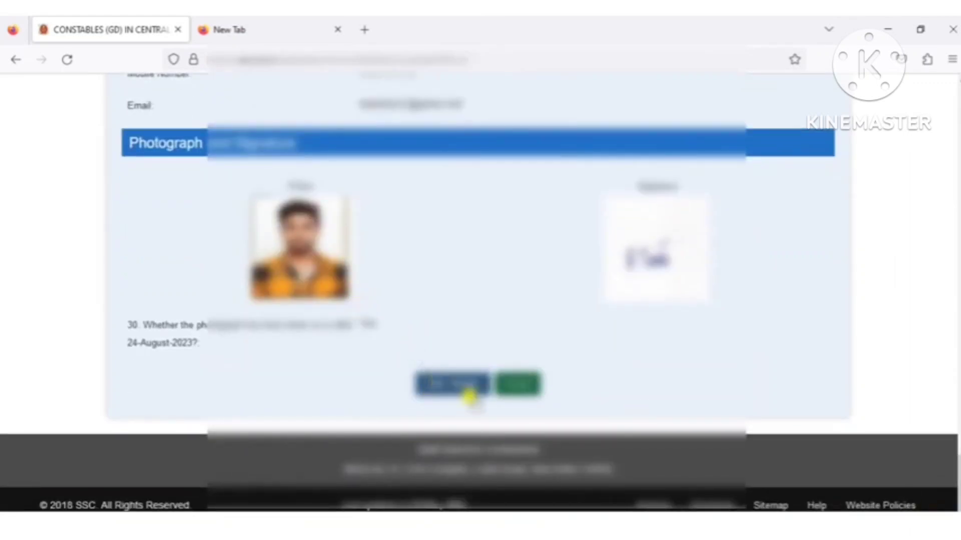
{"action": "left_click", "coordinate": [516, 386]}
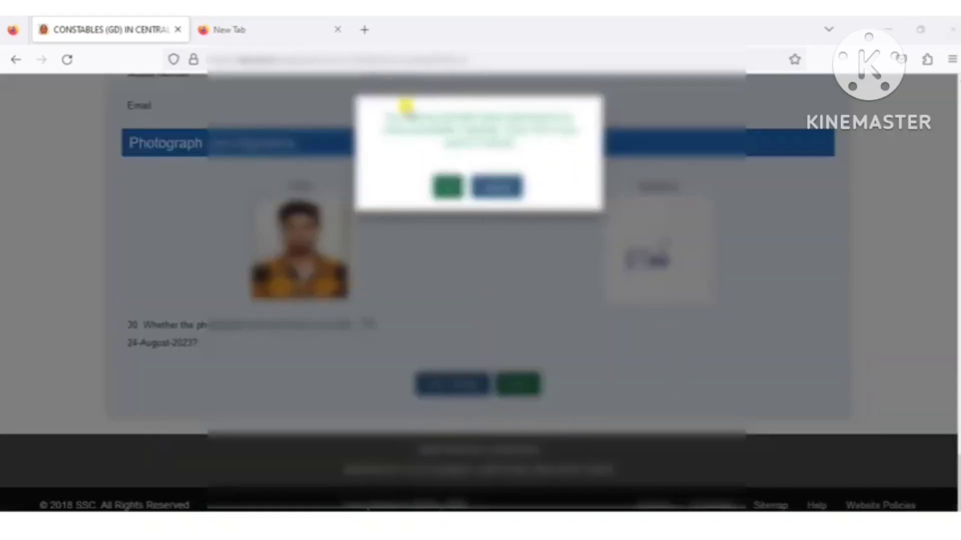
{"action": "left_click", "coordinate": [448, 187]}
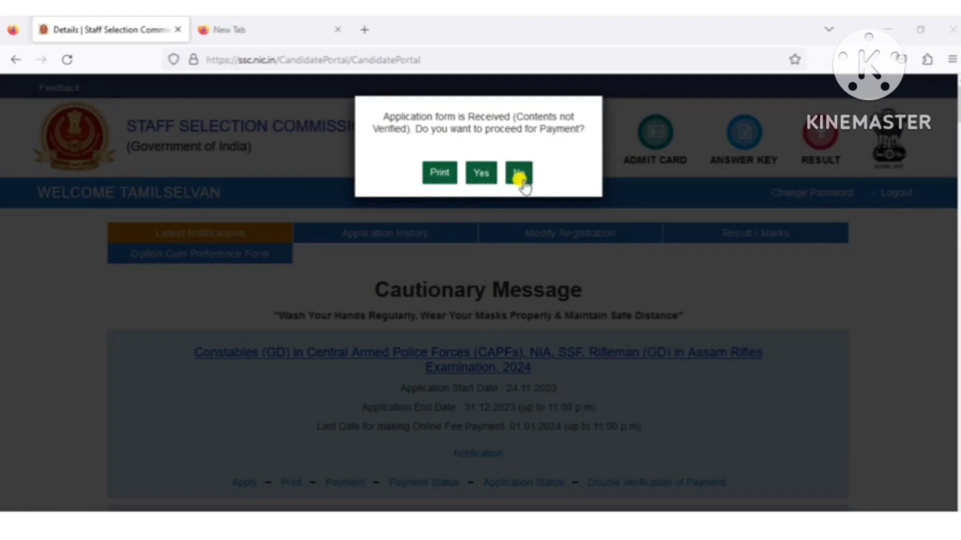
Open the printable copy of the received application form, and decline the offer to proceed for payment back on the portal
{"action": "left_click", "coordinate": [438, 171]}
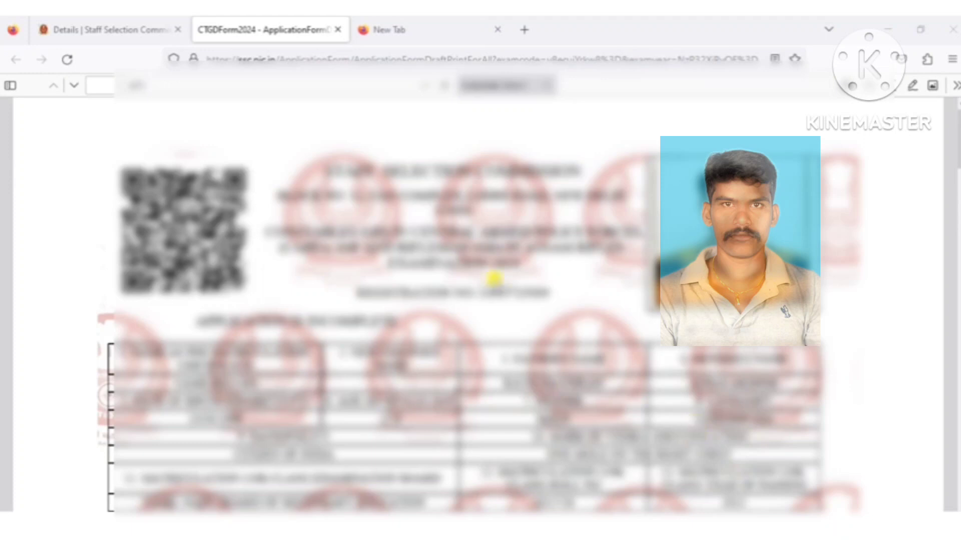
{"action": "left_click", "coordinate": [115, 30]}
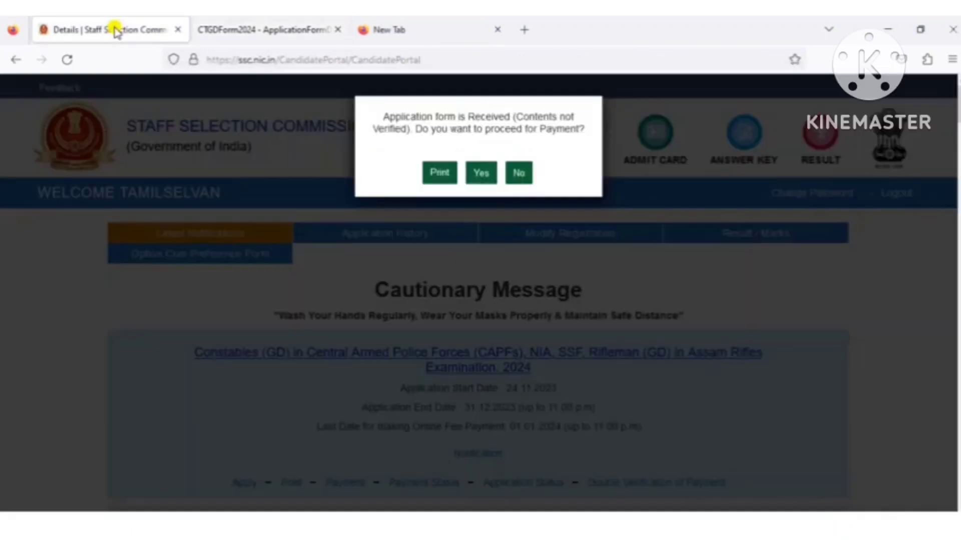
{"action": "left_click", "coordinate": [519, 174]}
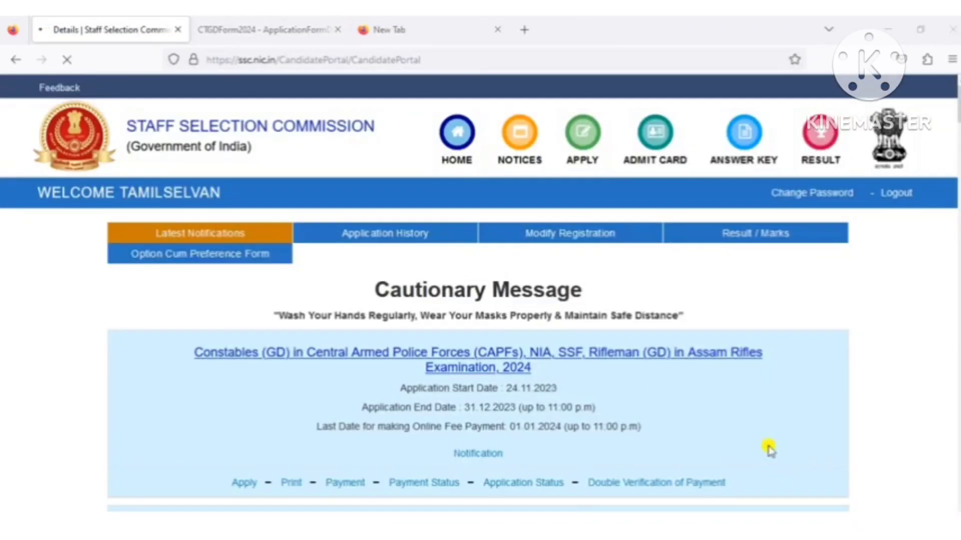
Open the payment for the Constables (GD) Examination, 2024 and submit it with Online as the fee payment mode
{"action": "left_click", "coordinate": [908, 407]}
{"action": "scroll", "coordinate": [909, 406], "scroll_direction": "down", "scroll_amount": 2}
{"action": "scroll", "coordinate": [908, 408], "scroll_direction": "down", "scroll_amount": 1}
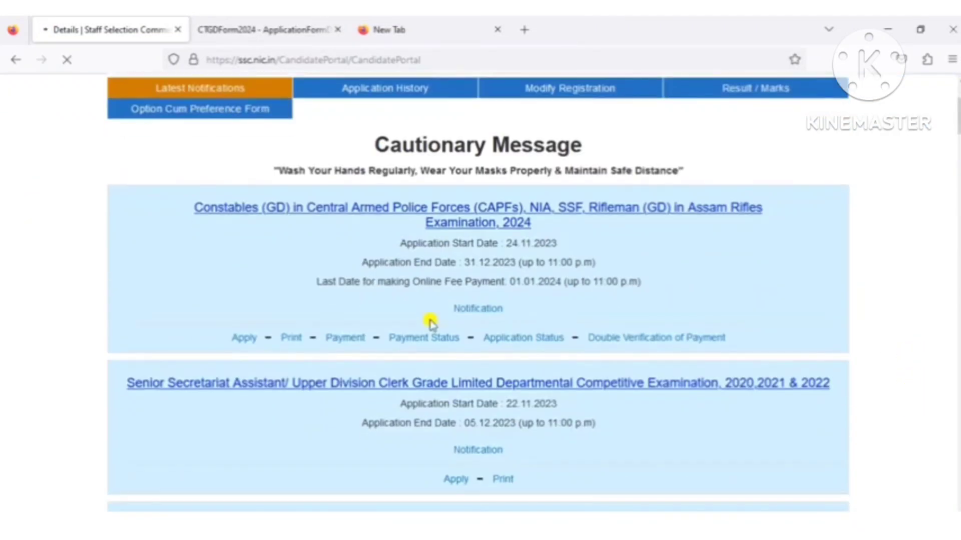
{"action": "left_click", "coordinate": [342, 342]}
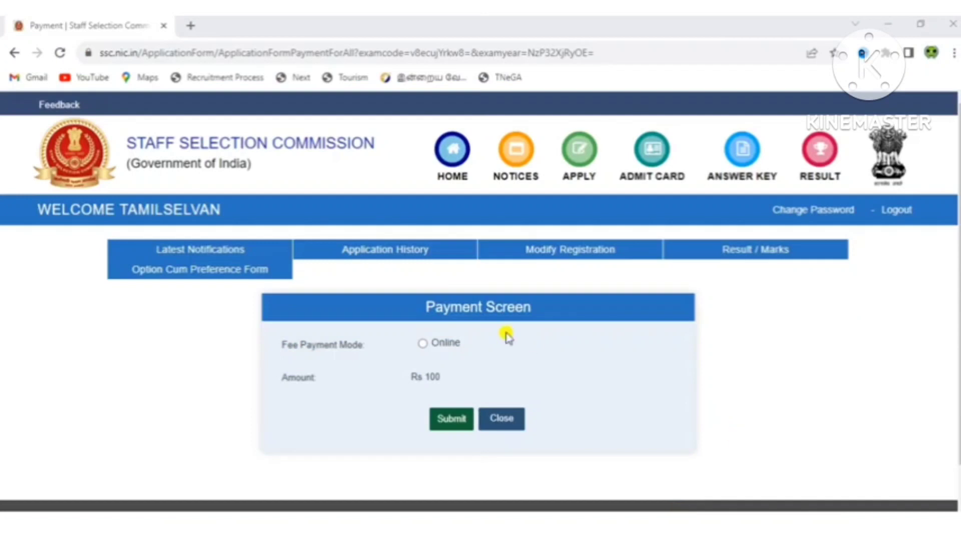
{"action": "left_click", "coordinate": [423, 343]}
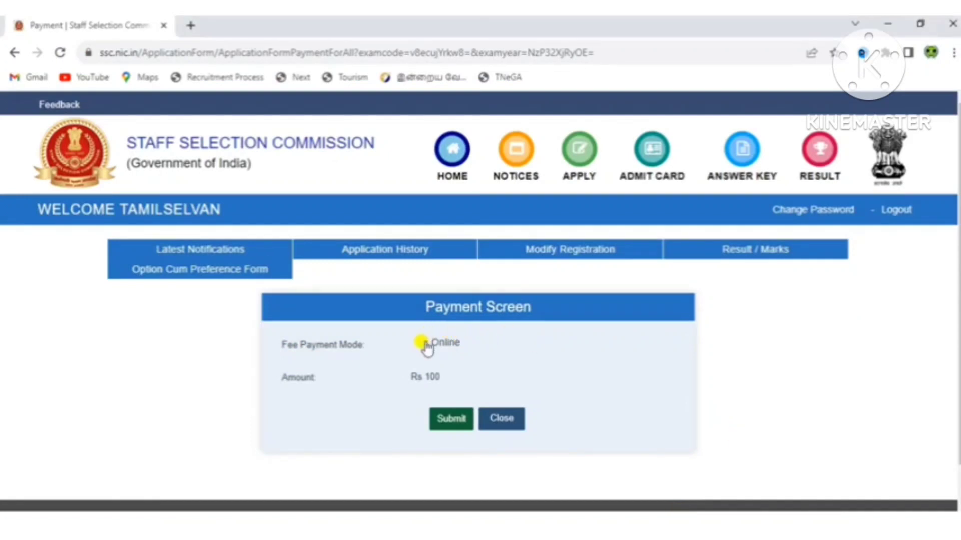
{"action": "left_click", "coordinate": [451, 421]}
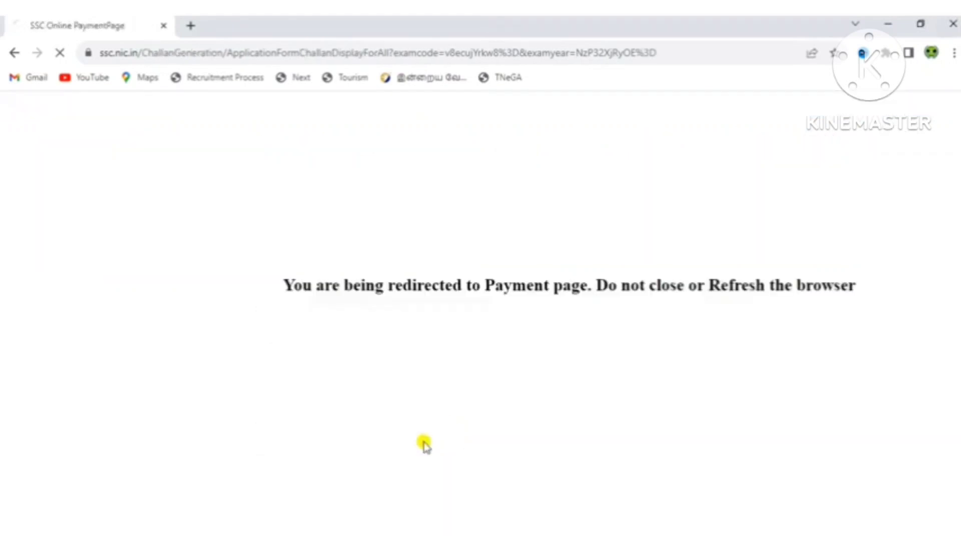